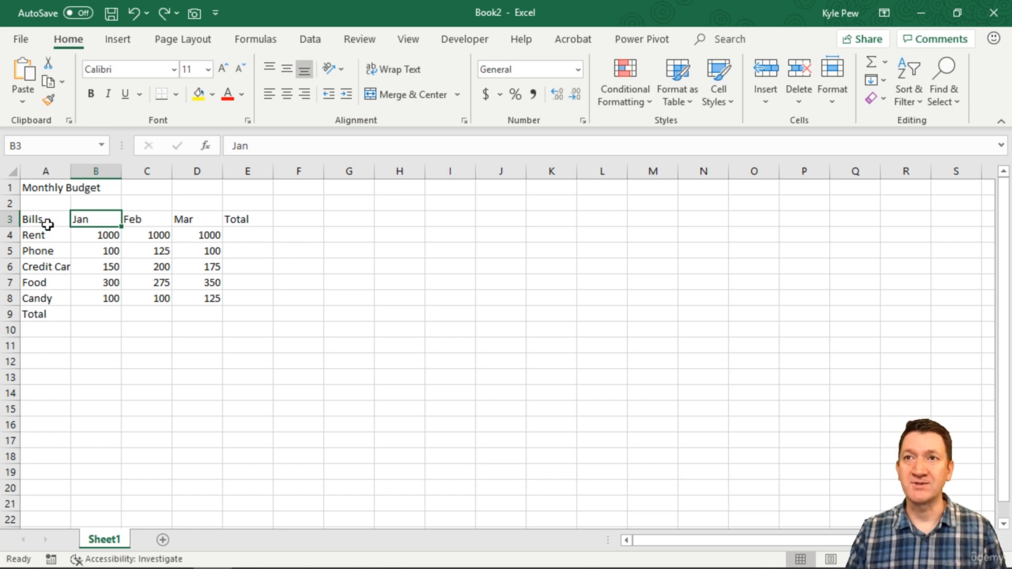
drag(45, 221, 47, 316)
drag(81, 219, 246, 220)
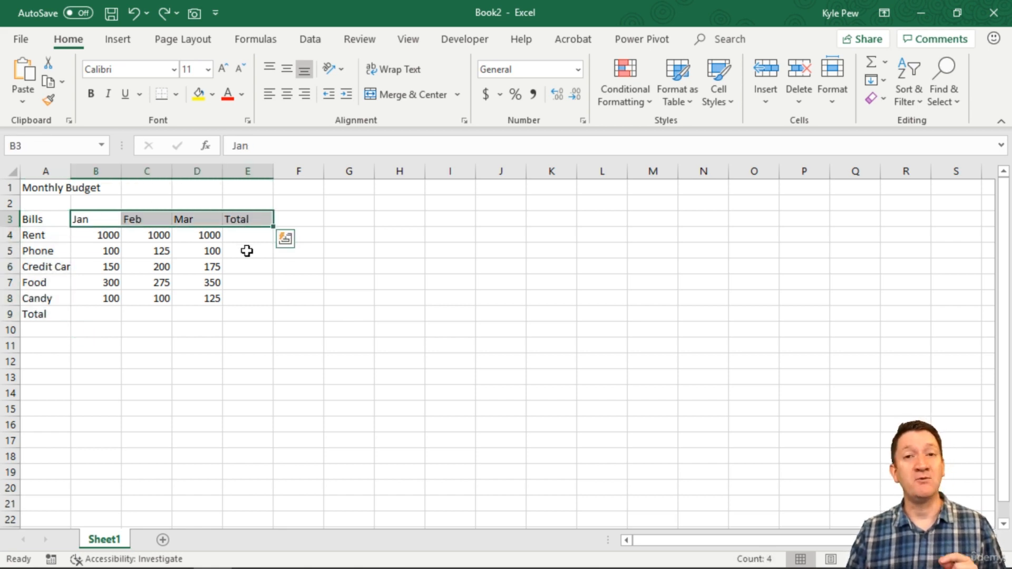
drag(101, 236, 186, 298)
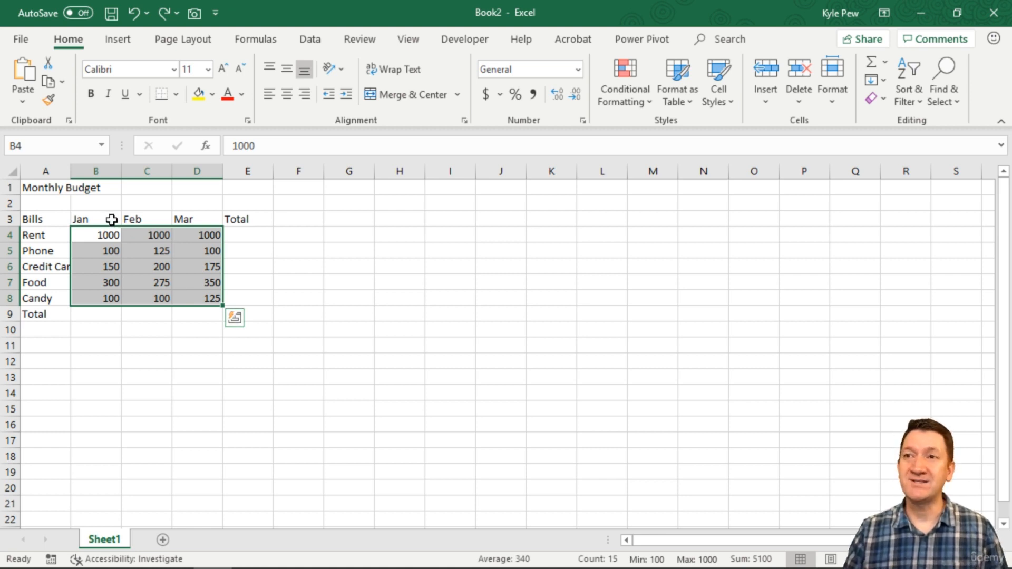
drag(111, 219, 190, 220)
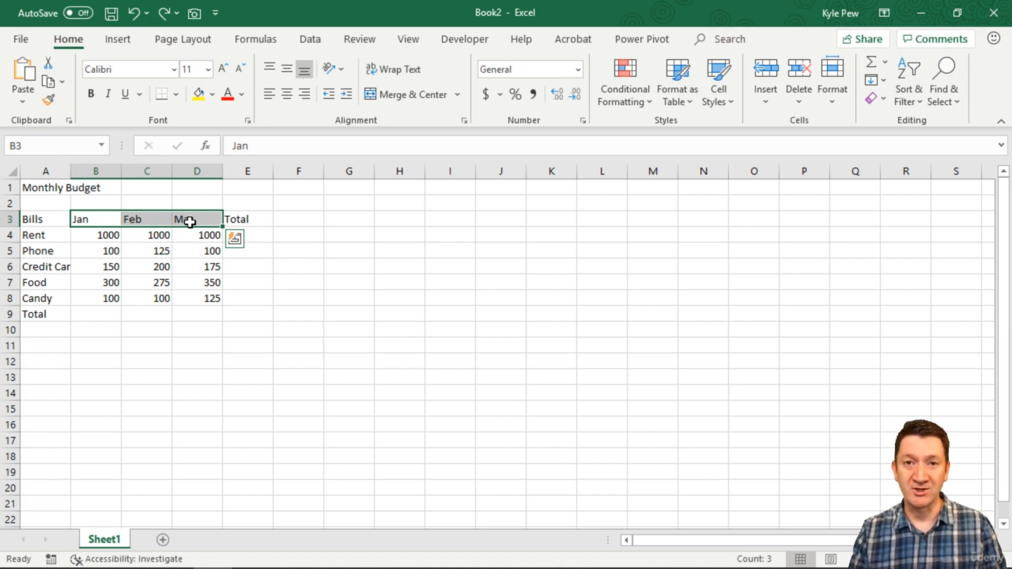
Add the year to the January heading in B3 so it reads Jan-2016.
click(85, 219)
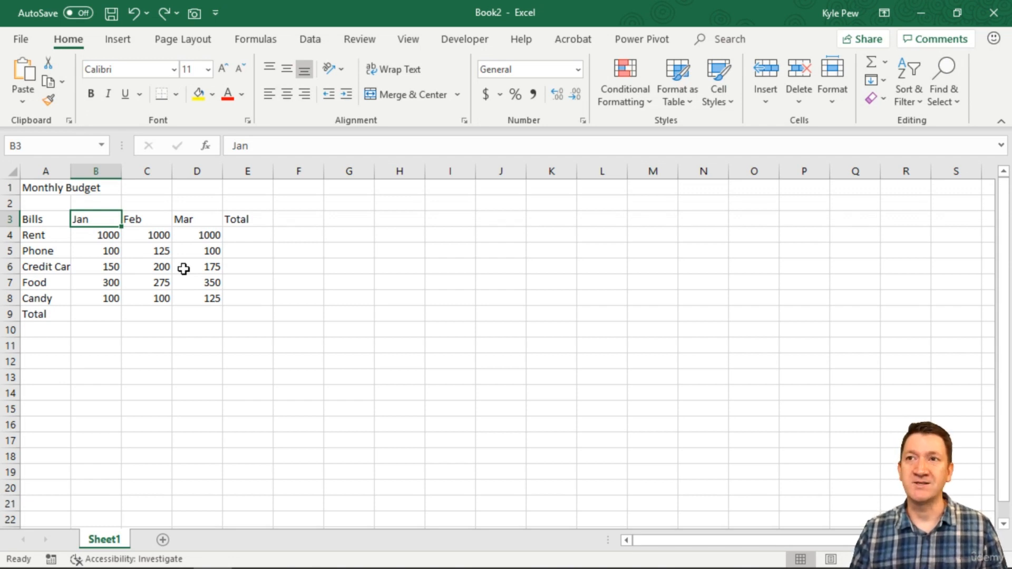
double_click(98, 221)
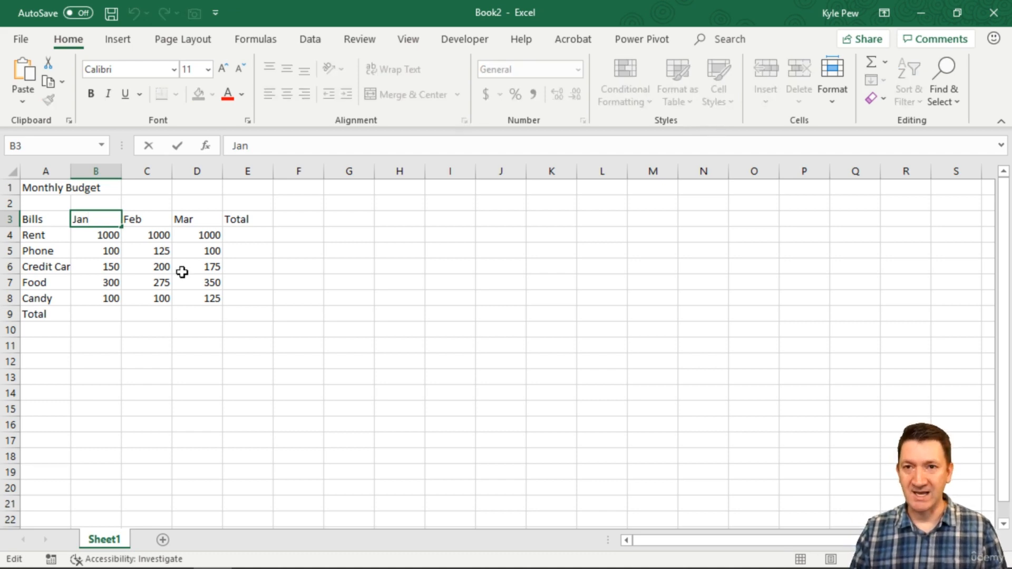
text(-)
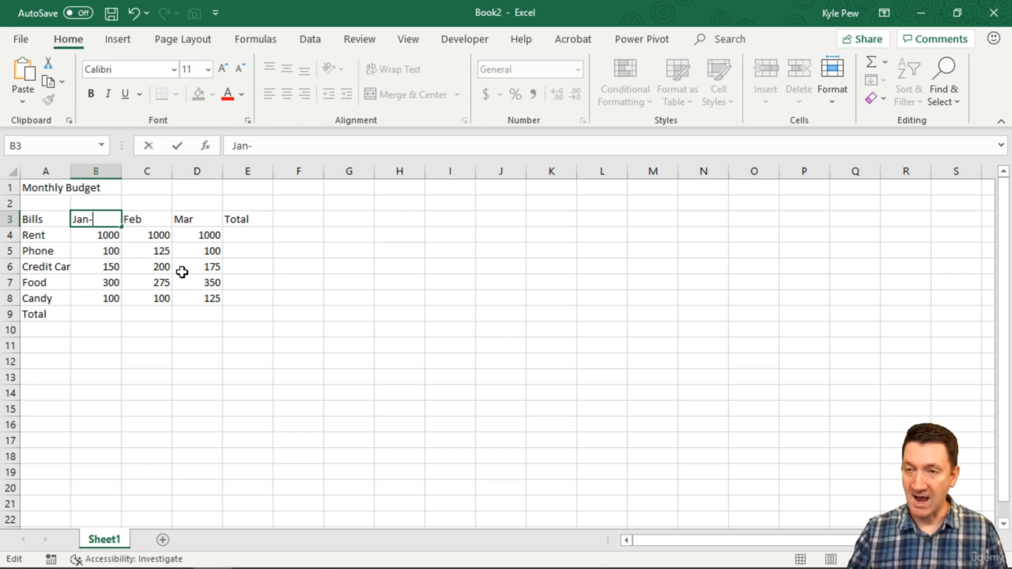
text(2016)
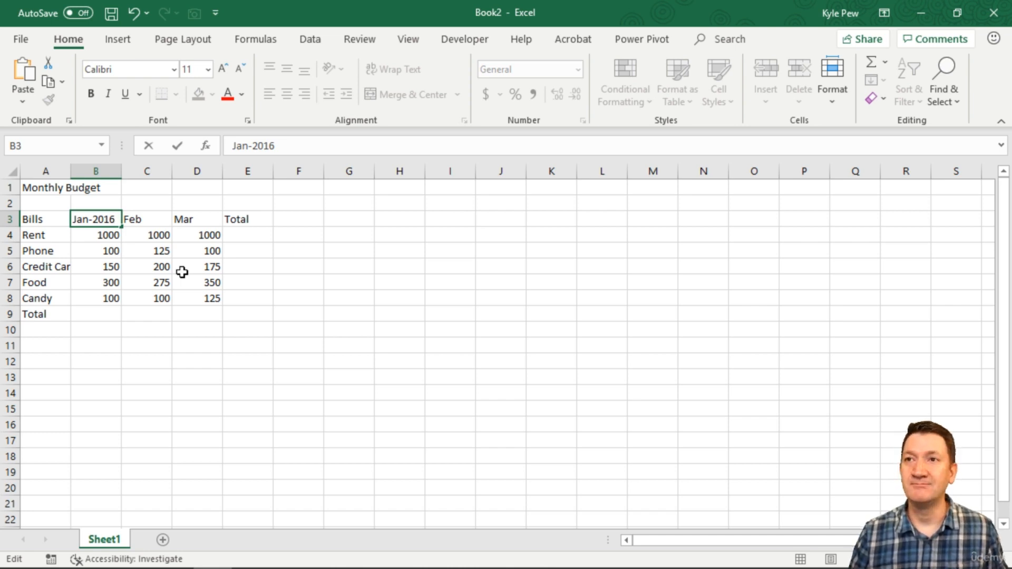
key(Tab)
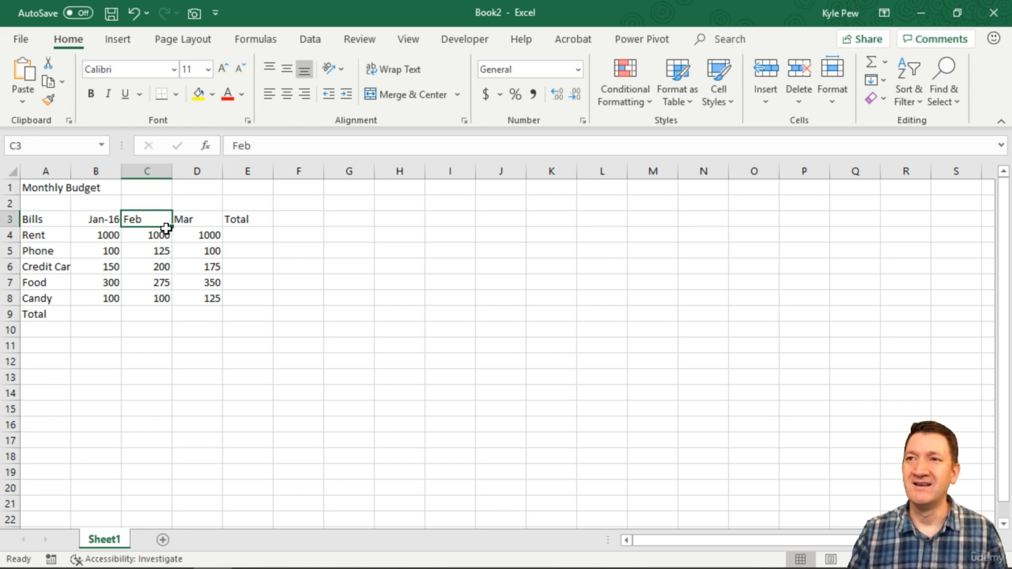
Add the year to the February heading in C3 so it reads Feb-2019.
double_click(151, 216)
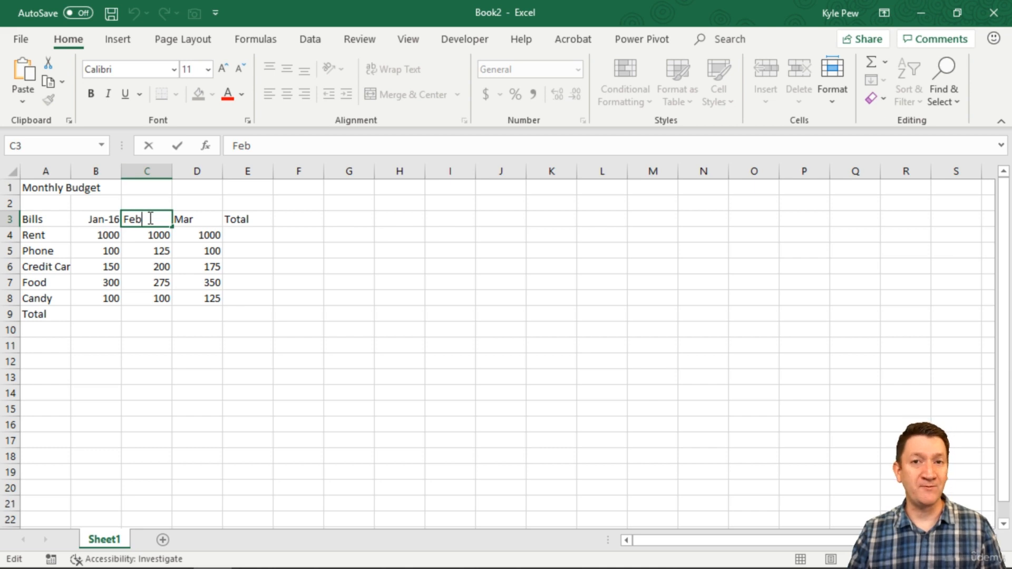
text(-2016)
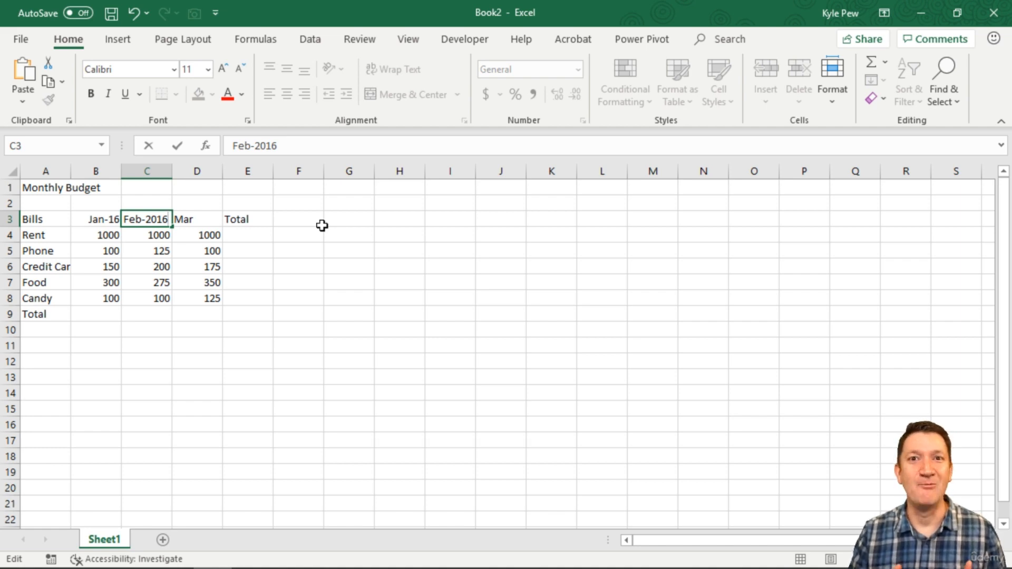
key(BackSpace)
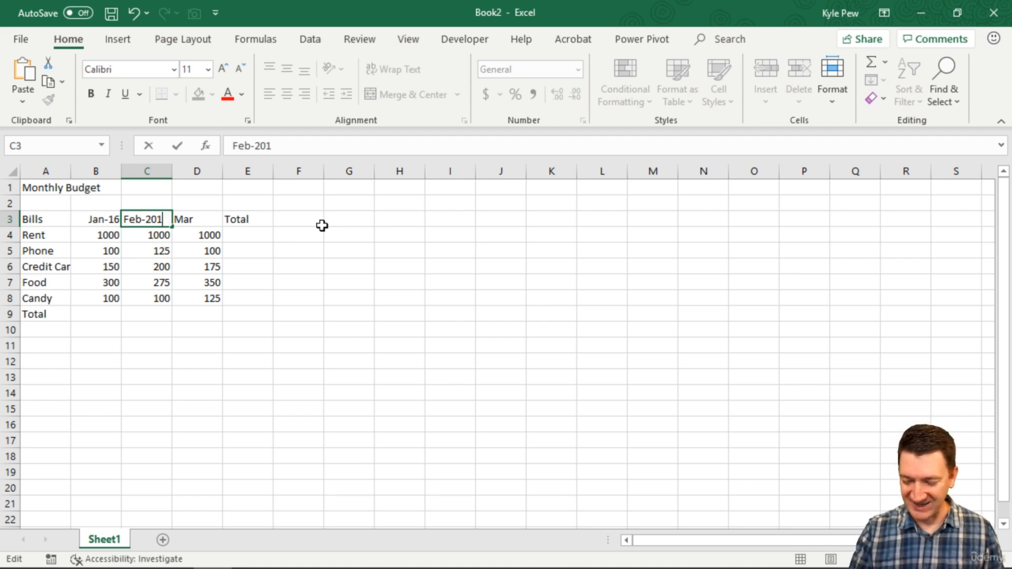
text(9)
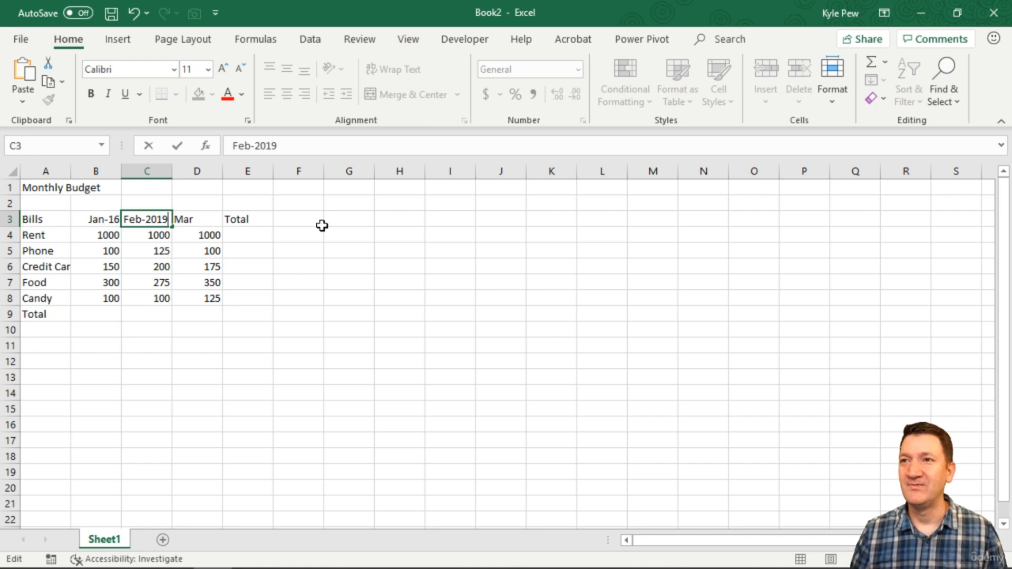
key(Return)
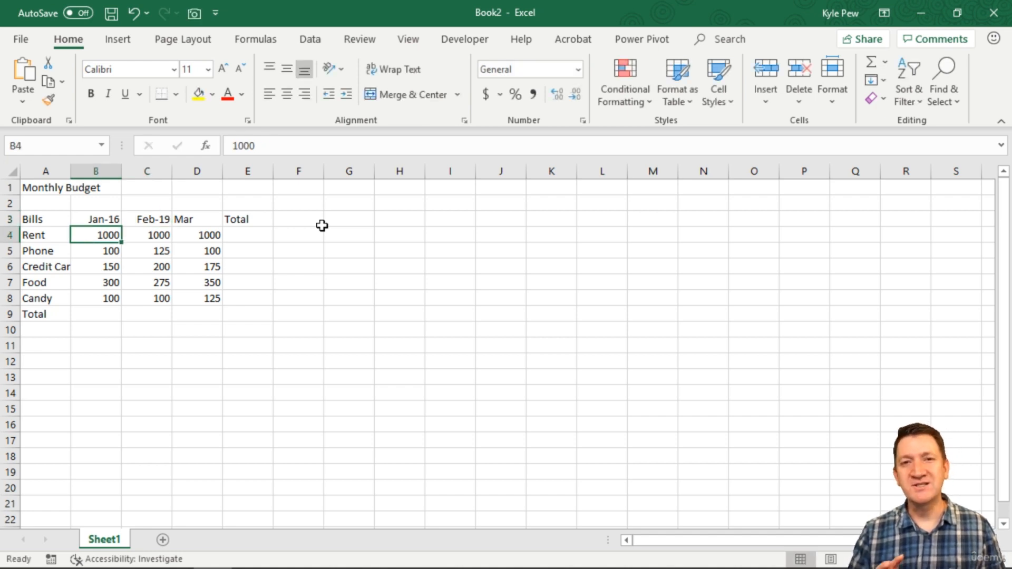
Correct the year of the January date in B3 to 2019.
double_click(112, 219)
drag(113, 219, 121, 218)
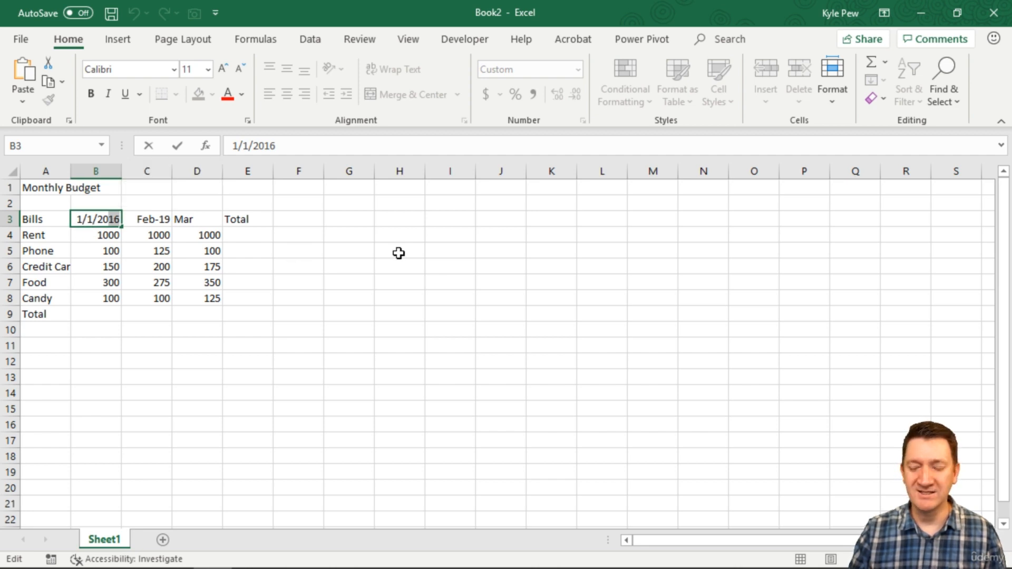
text(19)
key(ctrl+Return)
key(Return)
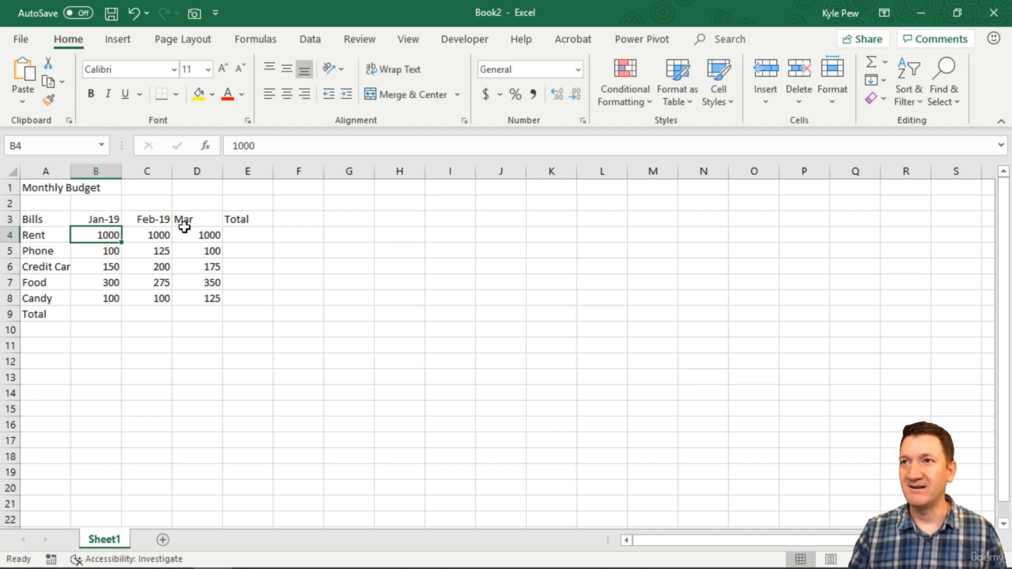
Add the year to the March heading in D3 so it reads Mar-2019.
click(207, 217)
key(F2)
text(-2019)
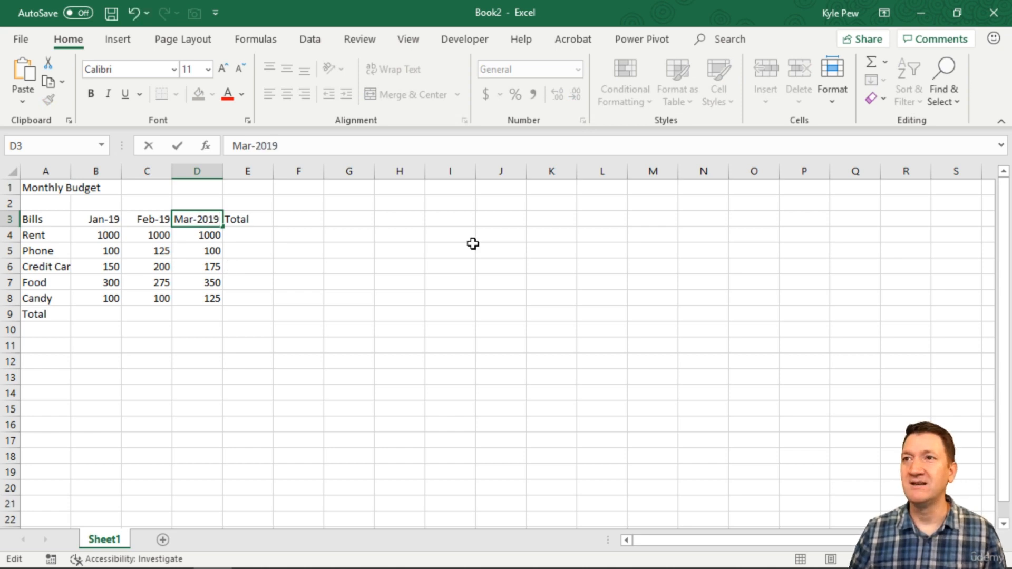
key(Return)
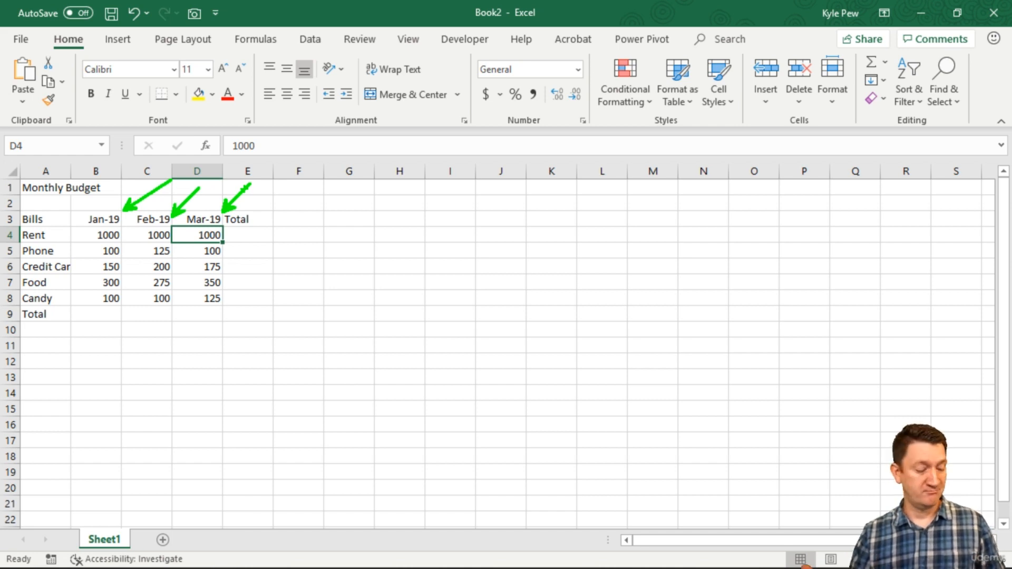
key(Escape)
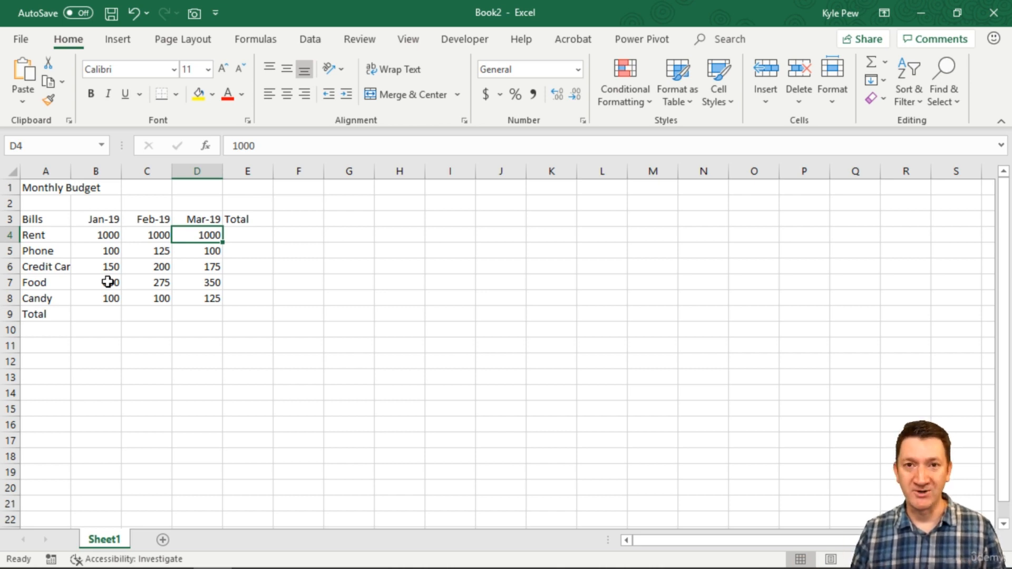
Examine the full date values stored behind the month headings in B3 through D3.
double_click(102, 216)
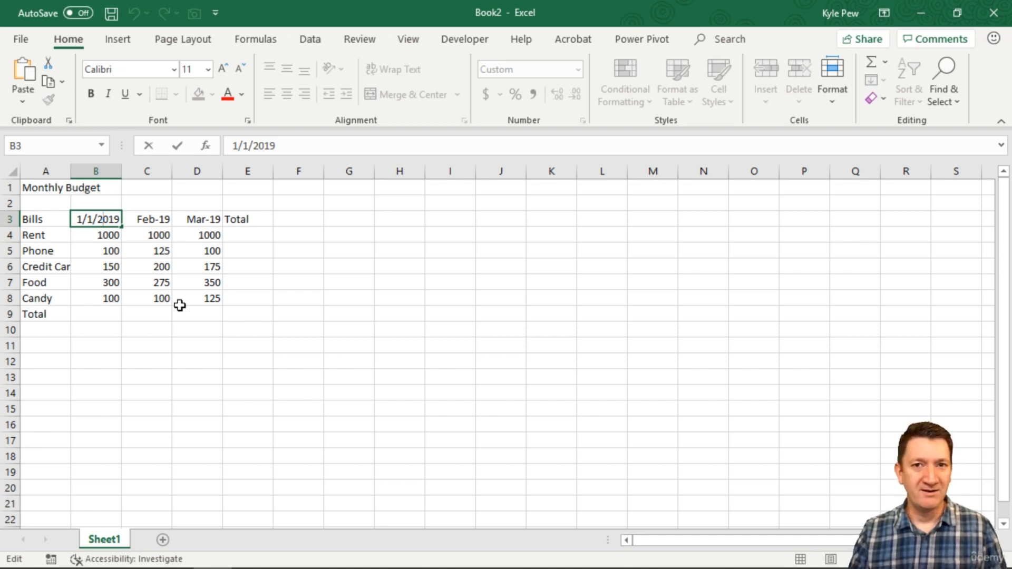
key(Return)
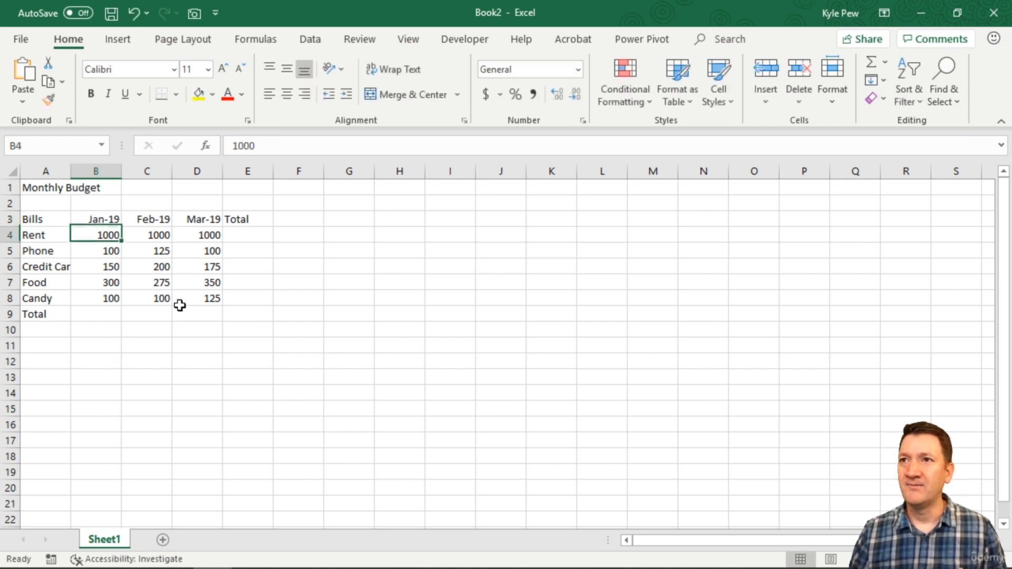
double_click(153, 218)
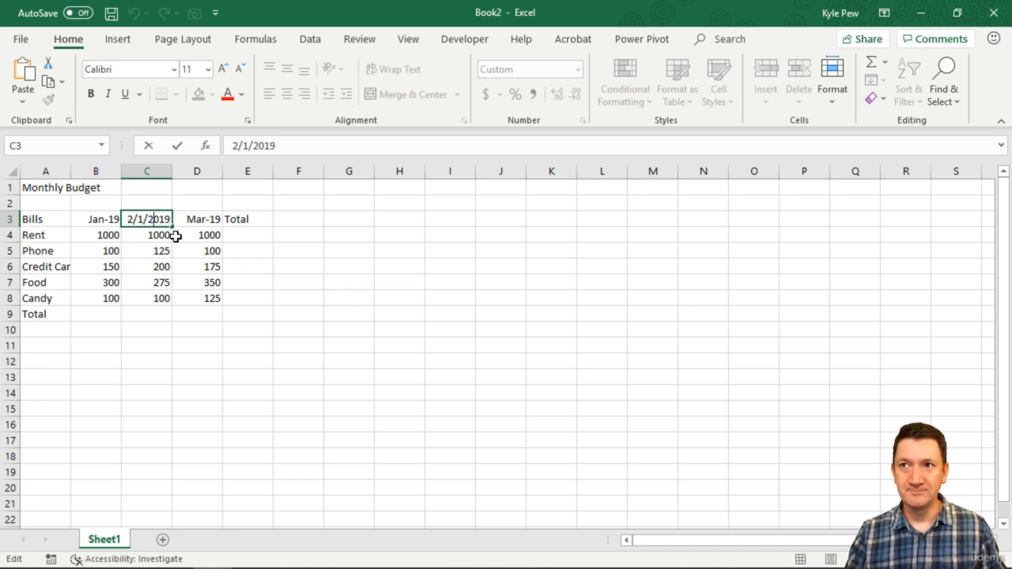
key(Tab)
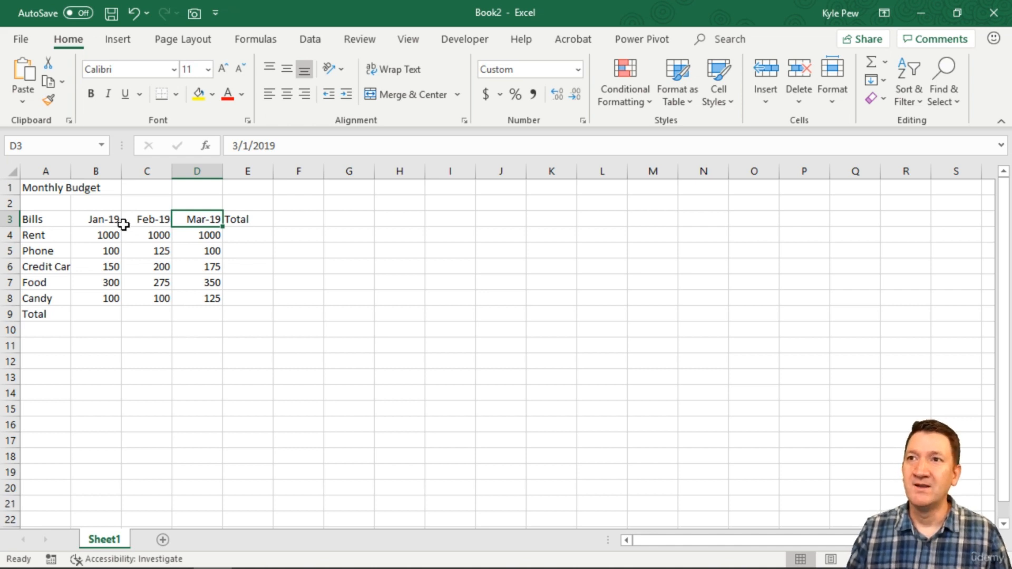
click(114, 220)
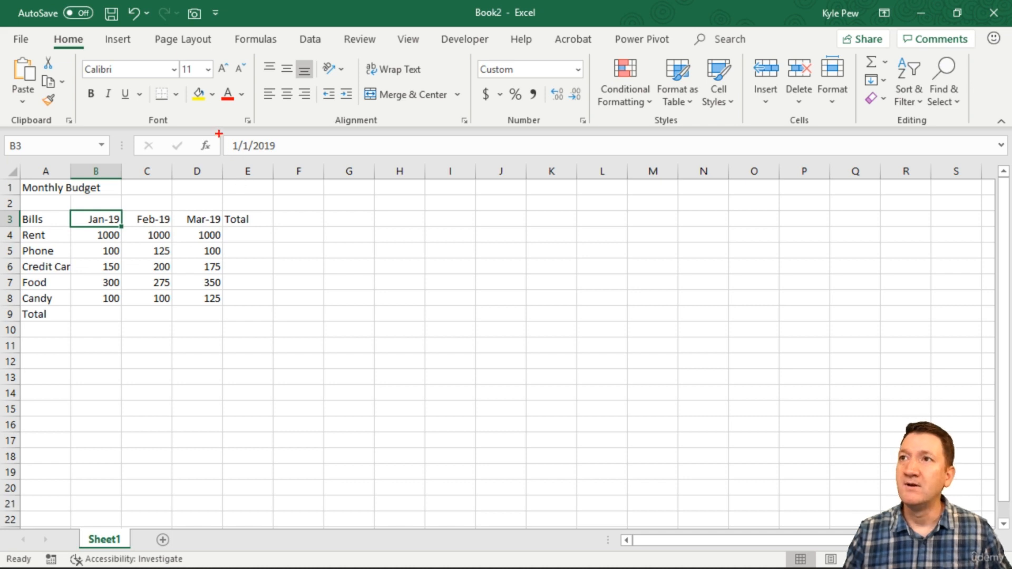
drag(219, 132, 343, 158)
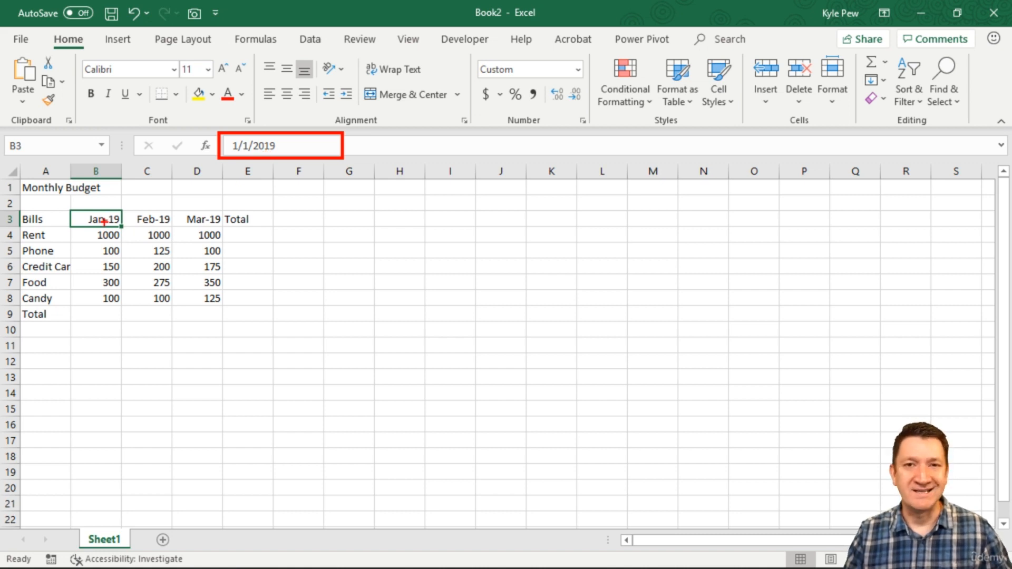
key(Escape)
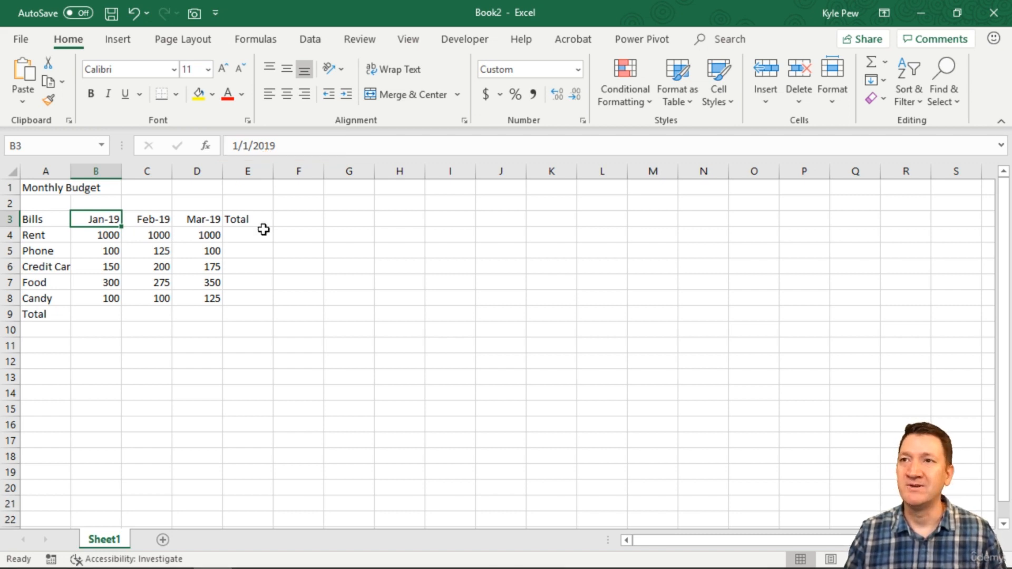
click(146, 221)
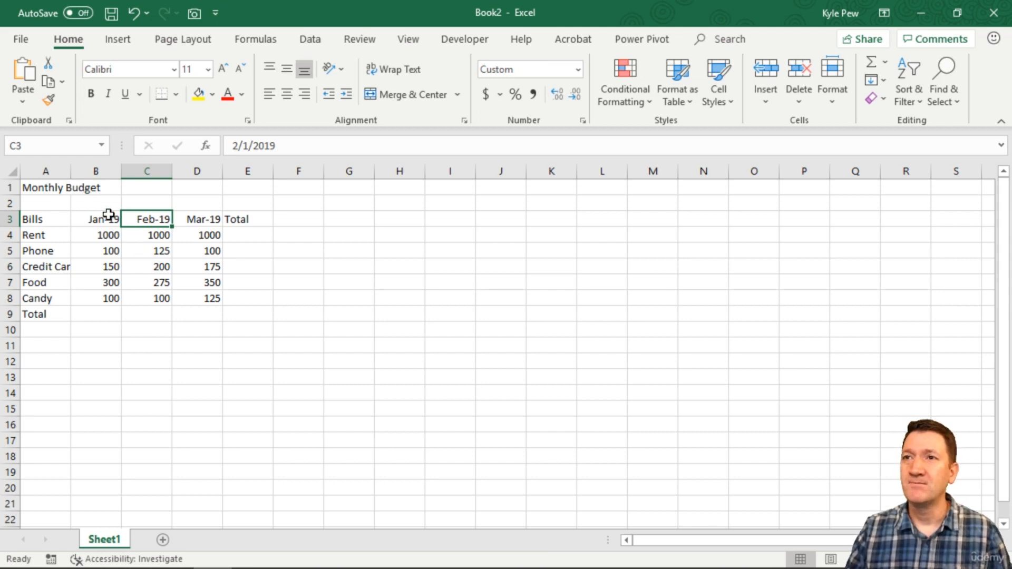
Compare the number format of the month headings B3:D3 with that of cells C6, A4 and A1.
drag(98, 217, 184, 220)
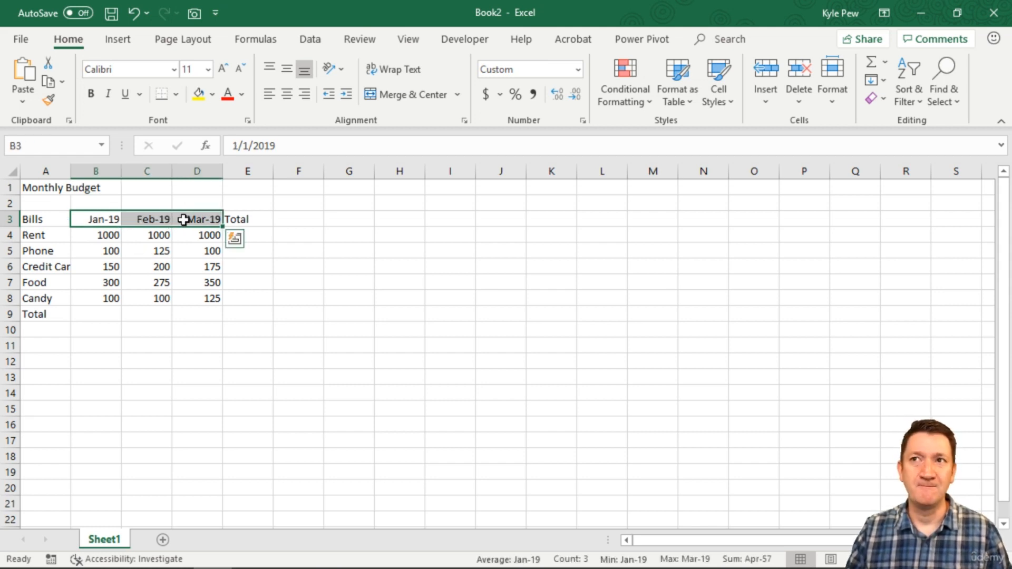
drag(92, 218, 181, 217)
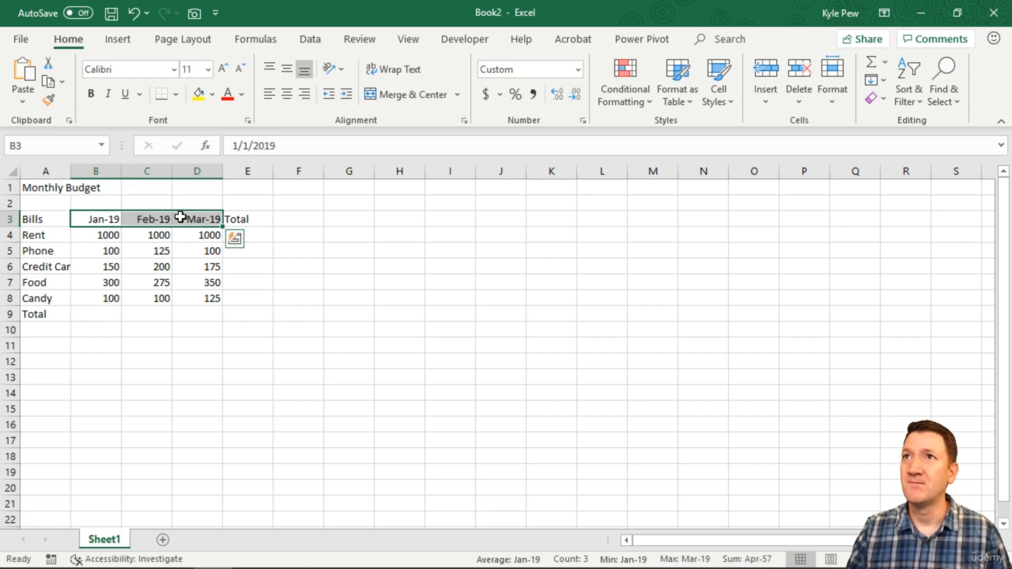
key(ctrl+2)
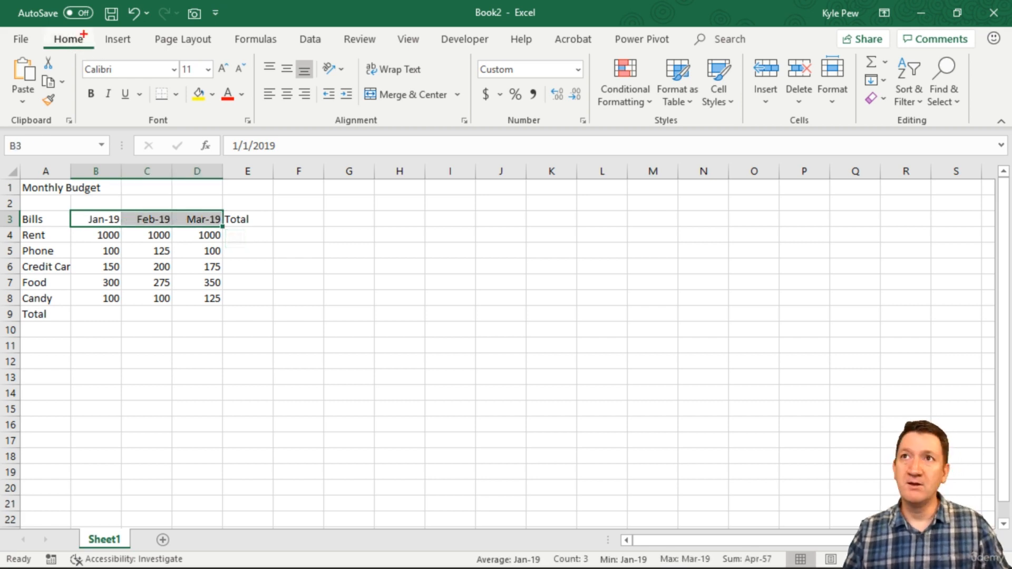
drag(88, 33, 154, 16)
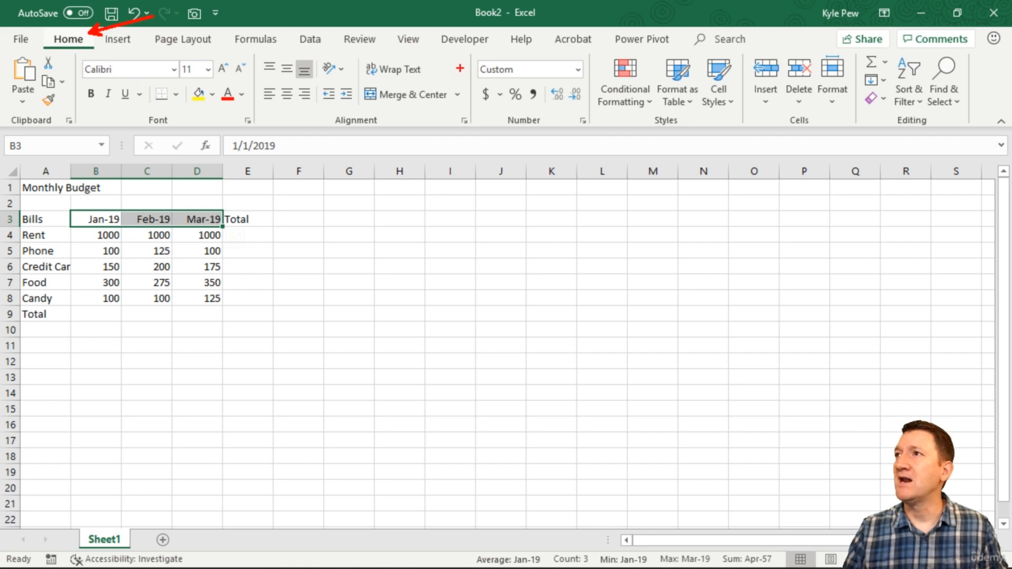
mouse_move(468, 52)
mouse_down()
mouse_move(489, 76)
mouse_move(595, 140)
mouse_up()
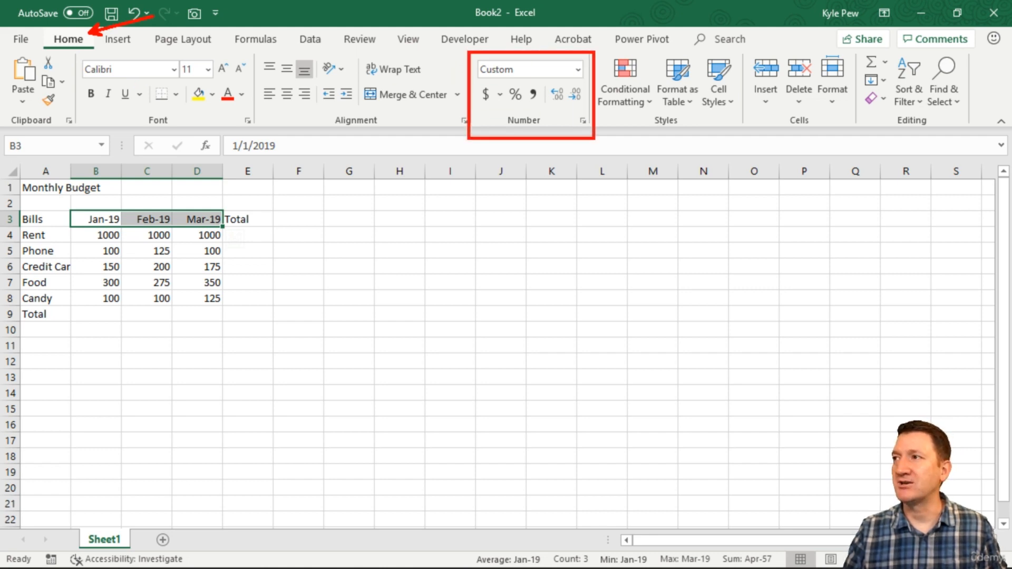
key(Escape)
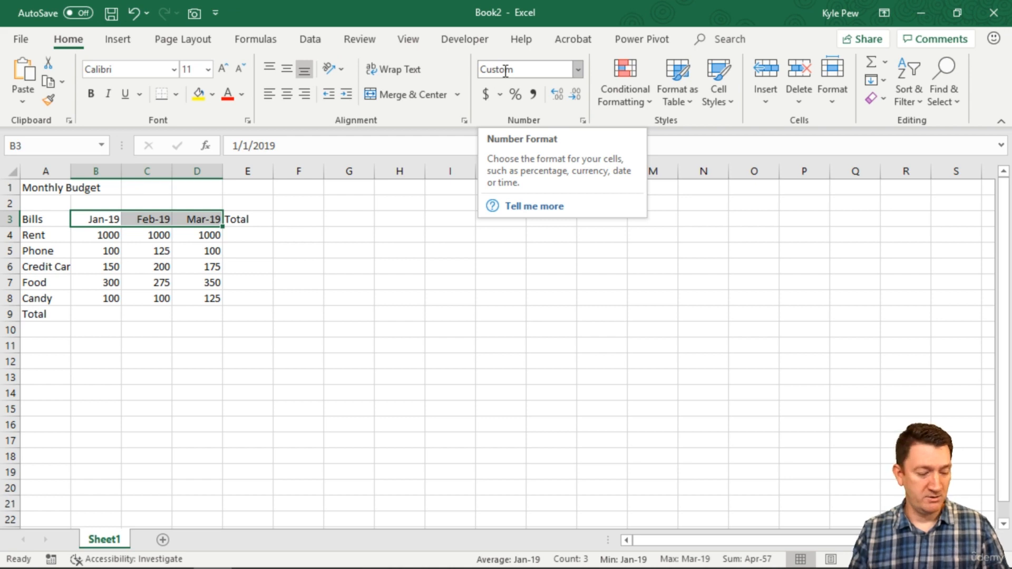
click(145, 264)
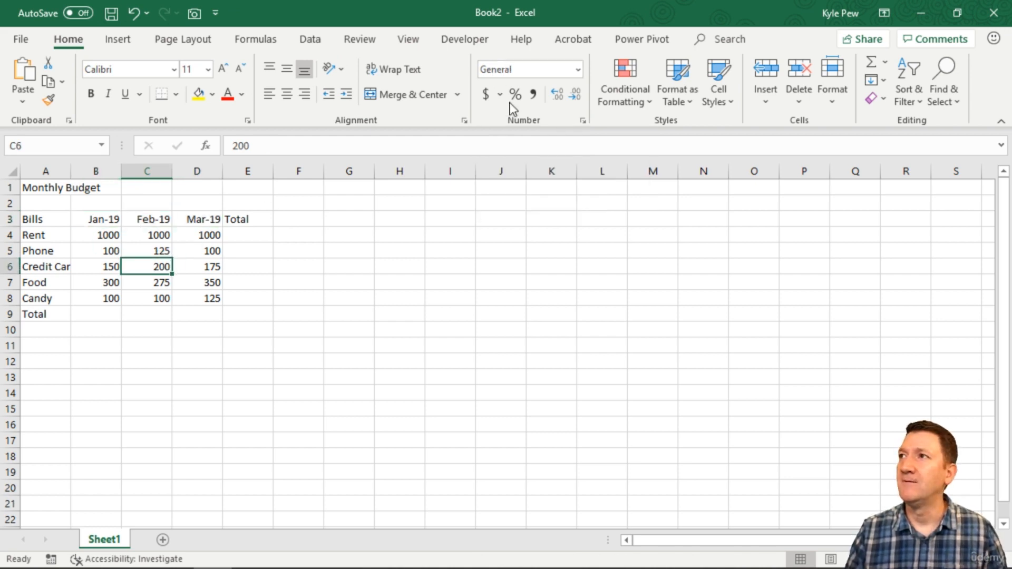
click(49, 235)
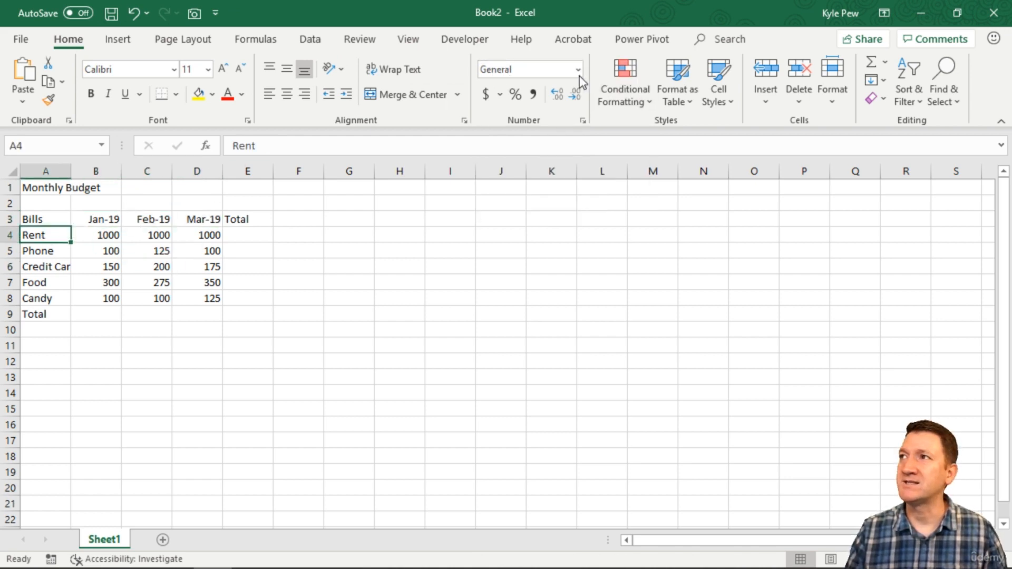
click(62, 190)
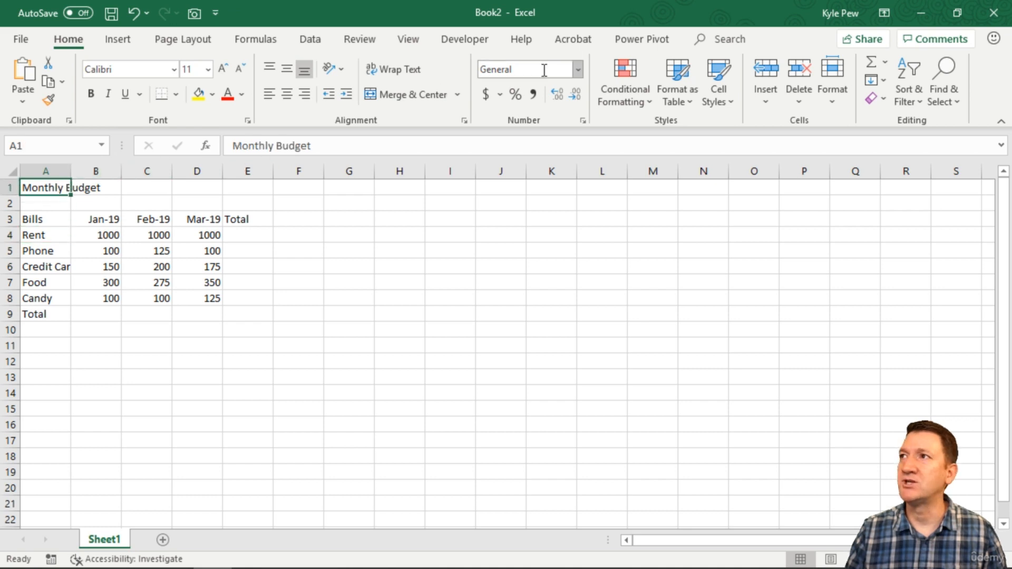
Open the full Format Cells number settings for the month headings B3:D3.
drag(91, 216, 205, 217)
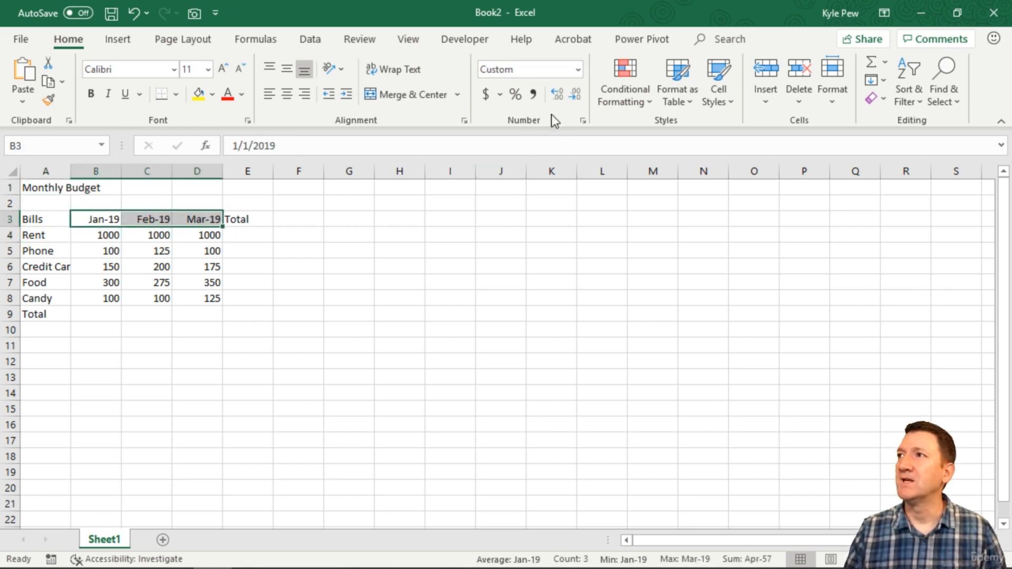
click(579, 69)
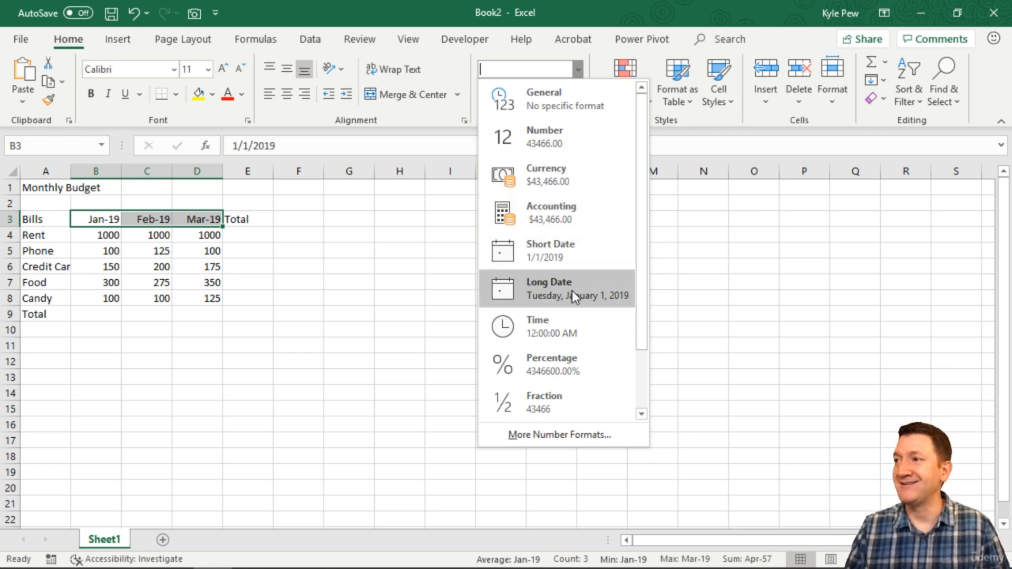
scroll(573, 291, down, 2)
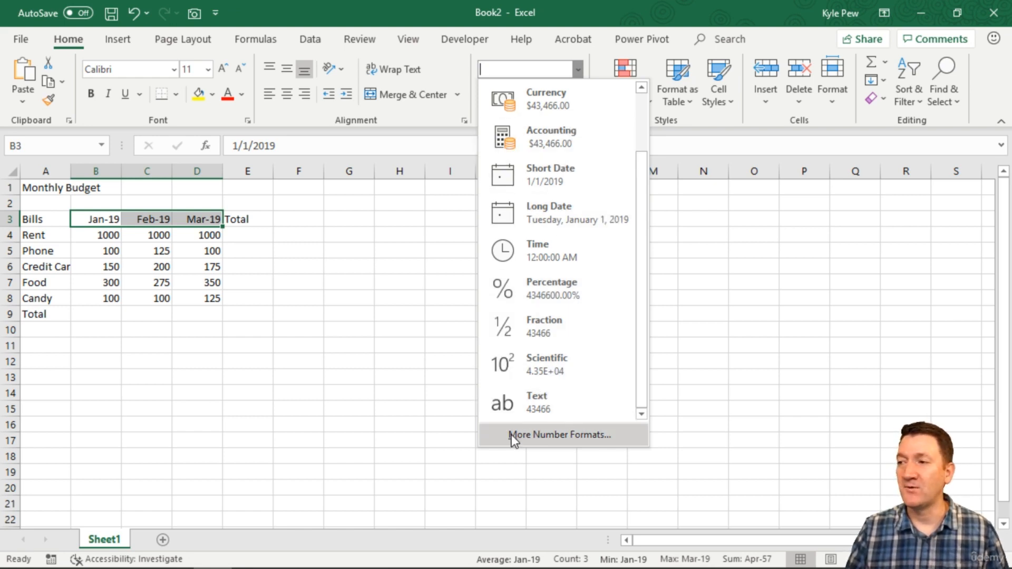
click(548, 435)
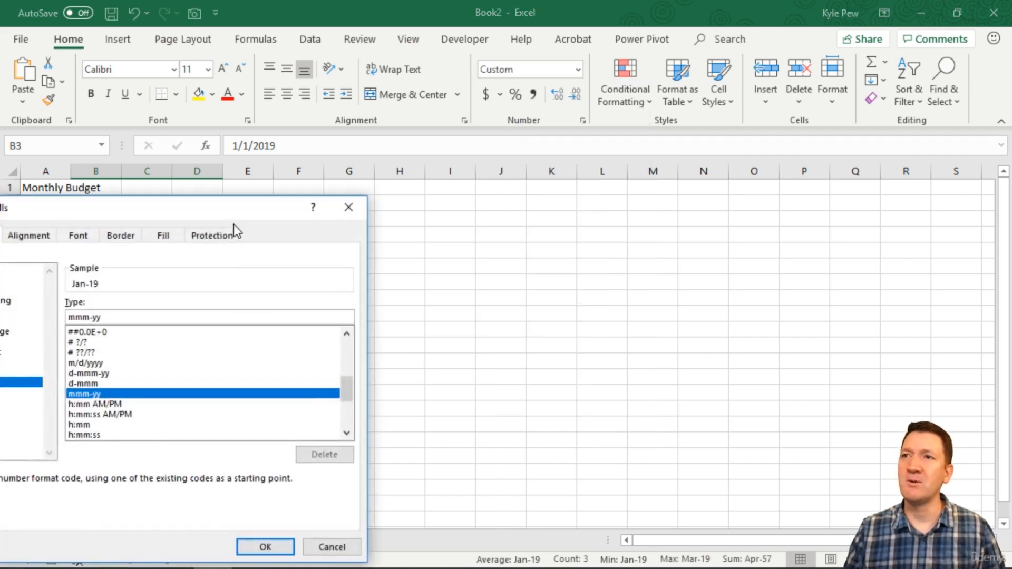
drag(234, 212, 552, 69)
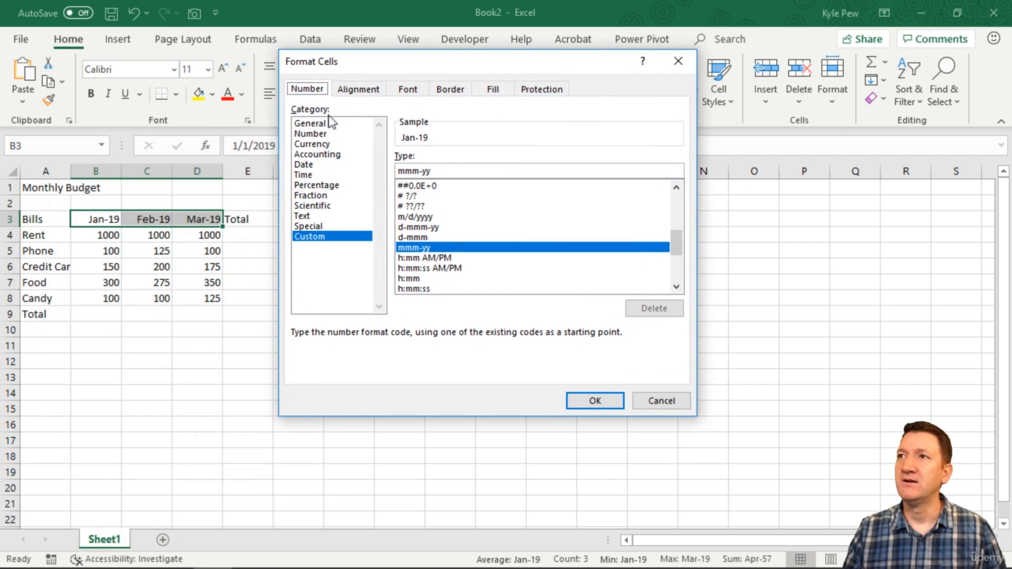
Preview the built-in date formats 14-Mar, Mar-12, March-12 and March 14, 2012 on the month headings.
click(307, 164)
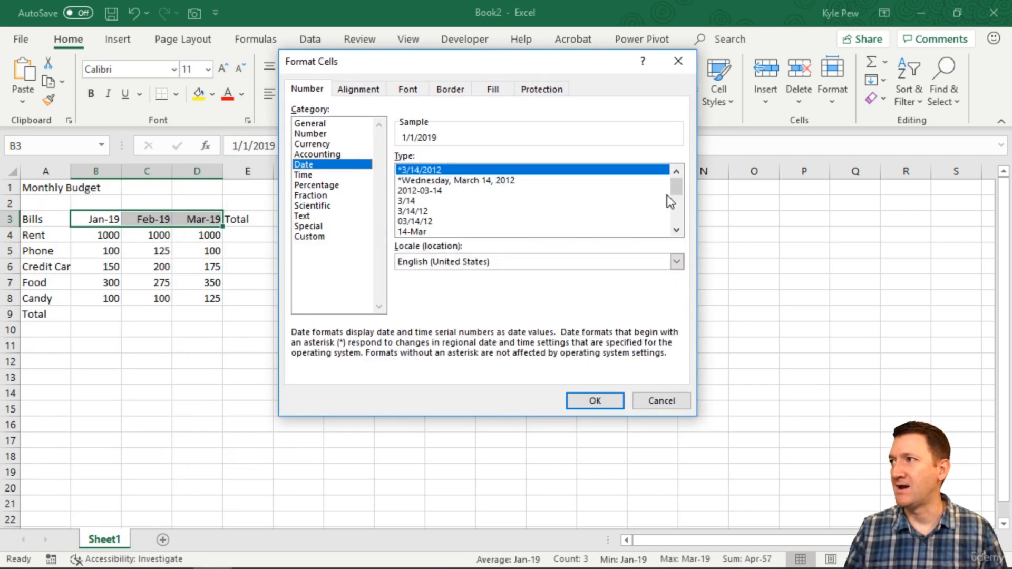
mouse_move(675, 189)
mouse_down()
mouse_move(671, 219)
mouse_move(672, 176)
mouse_up()
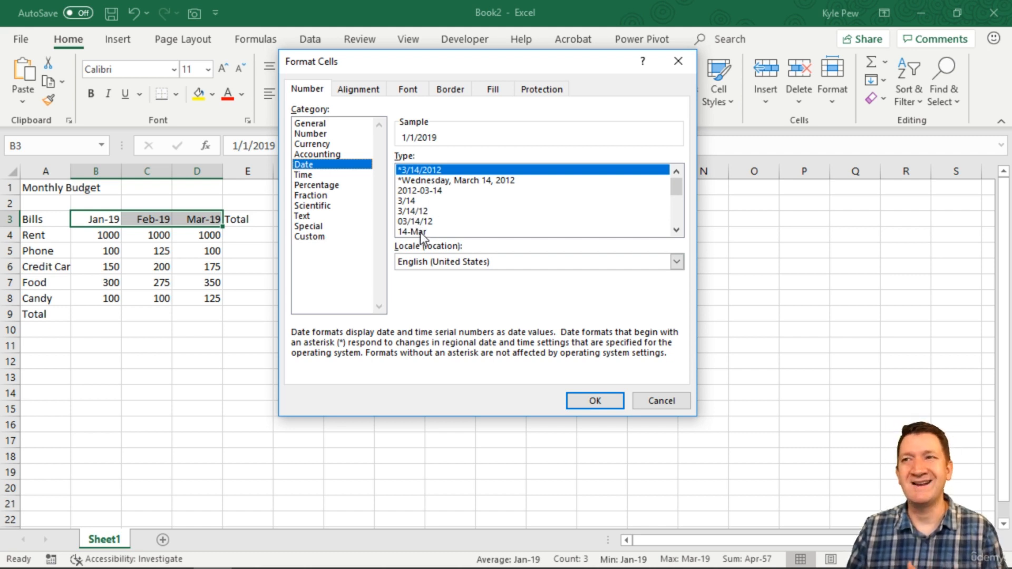
click(454, 232)
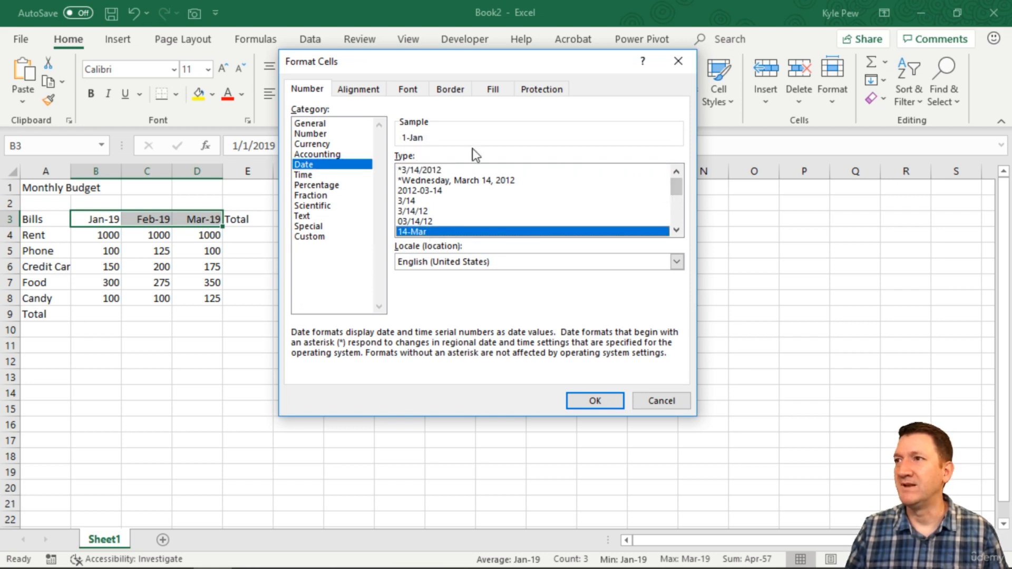
drag(673, 188, 675, 201)
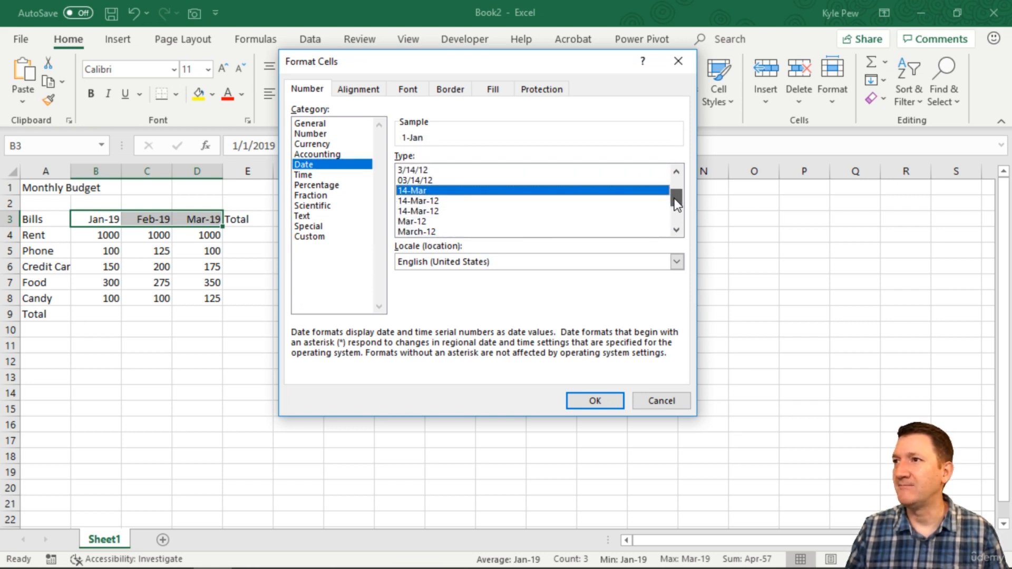
click(410, 222)
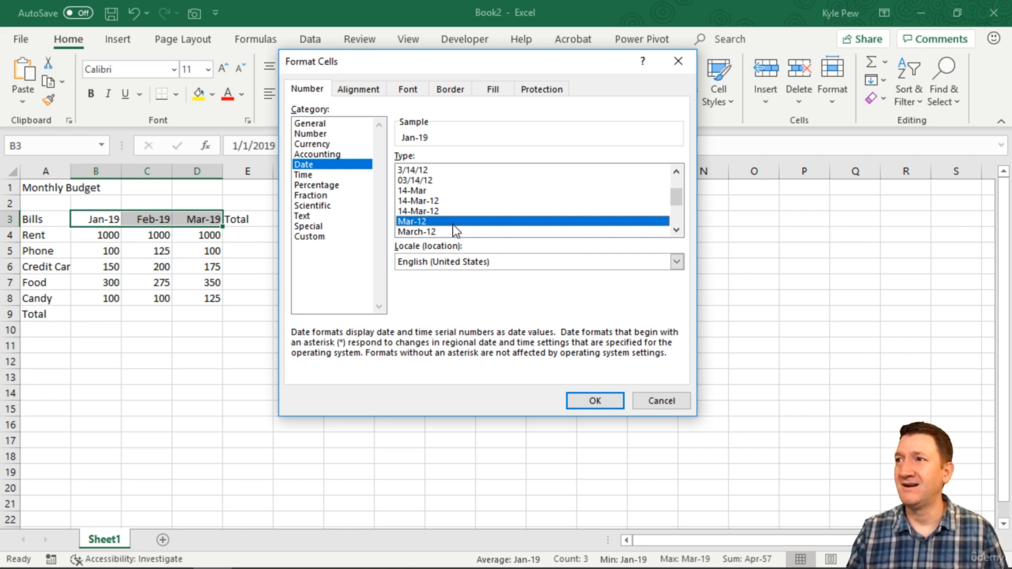
drag(676, 202, 676, 207)
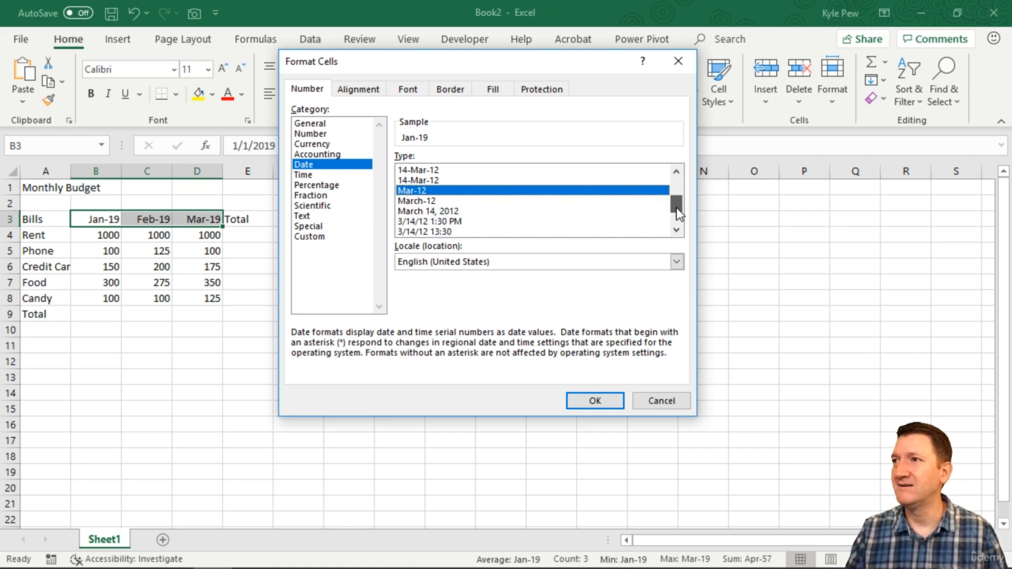
click(421, 201)
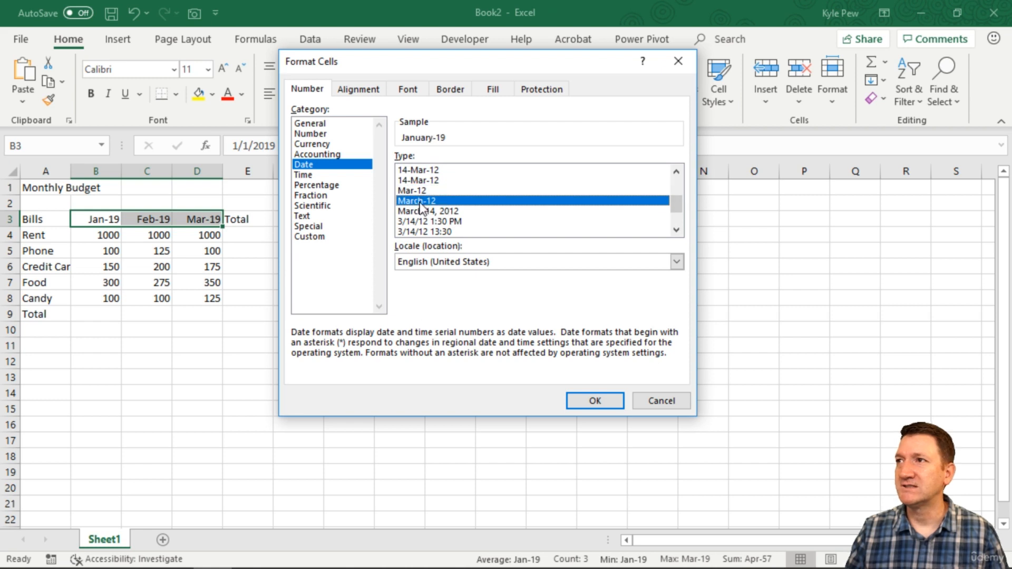
click(429, 211)
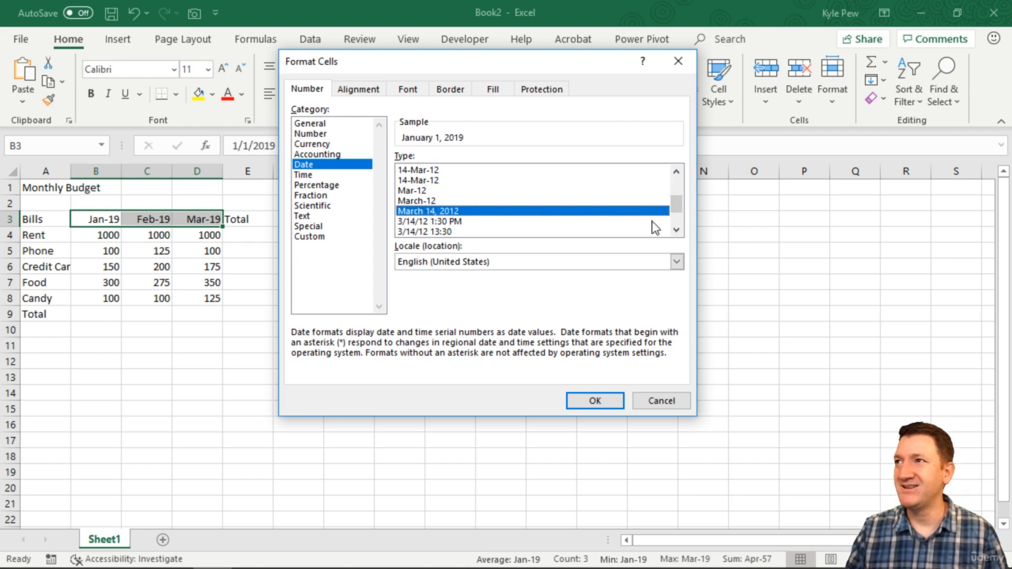
drag(675, 203, 676, 219)
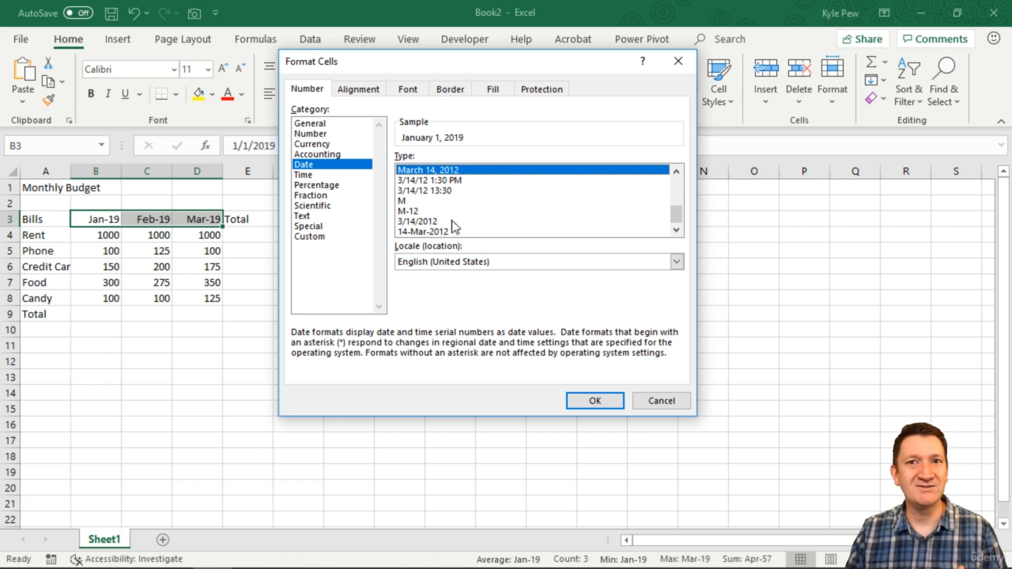
scroll(491, 207, up, 4)
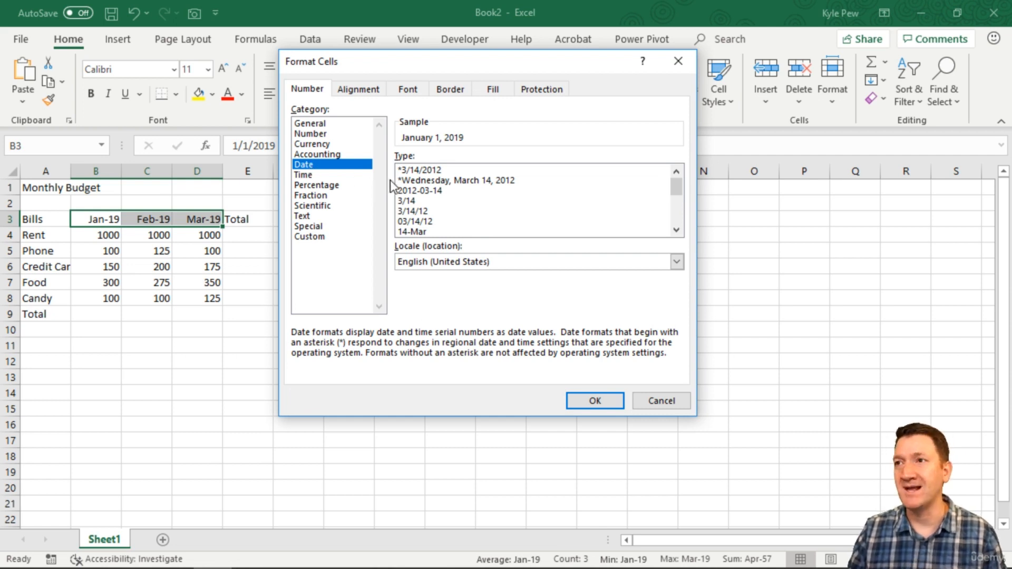
Apply the custom number format mmm-yyyy to the month headings B3:D3.
click(312, 238)
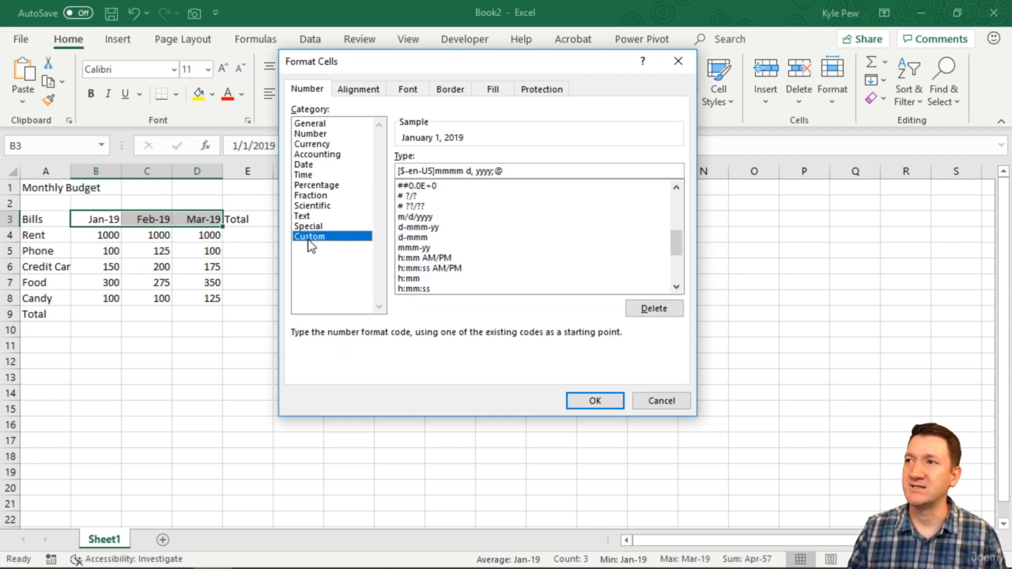
mouse_move(683, 243)
mouse_down()
mouse_move(681, 199)
mouse_move(681, 251)
mouse_up()
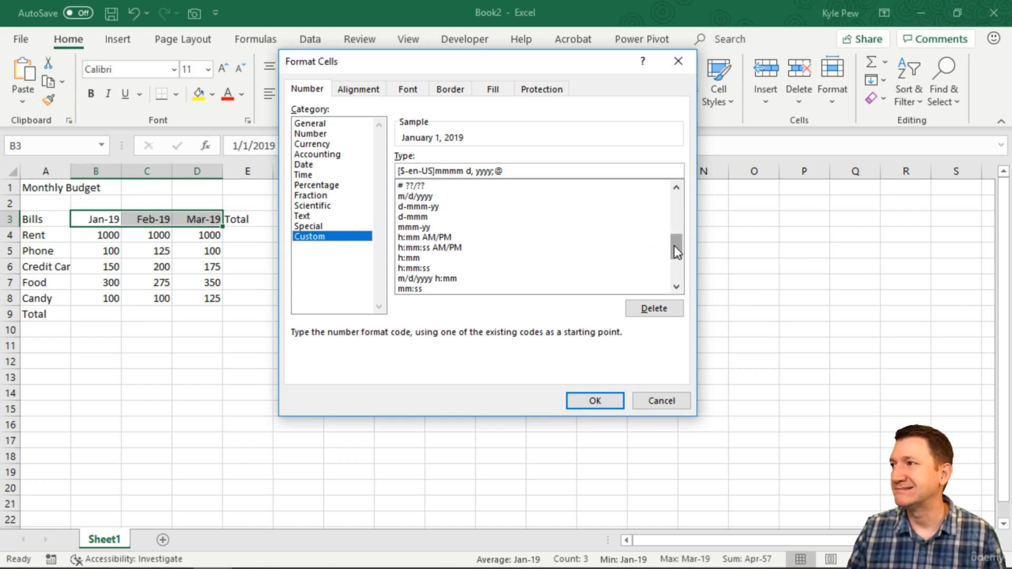
drag(675, 246, 673, 197)
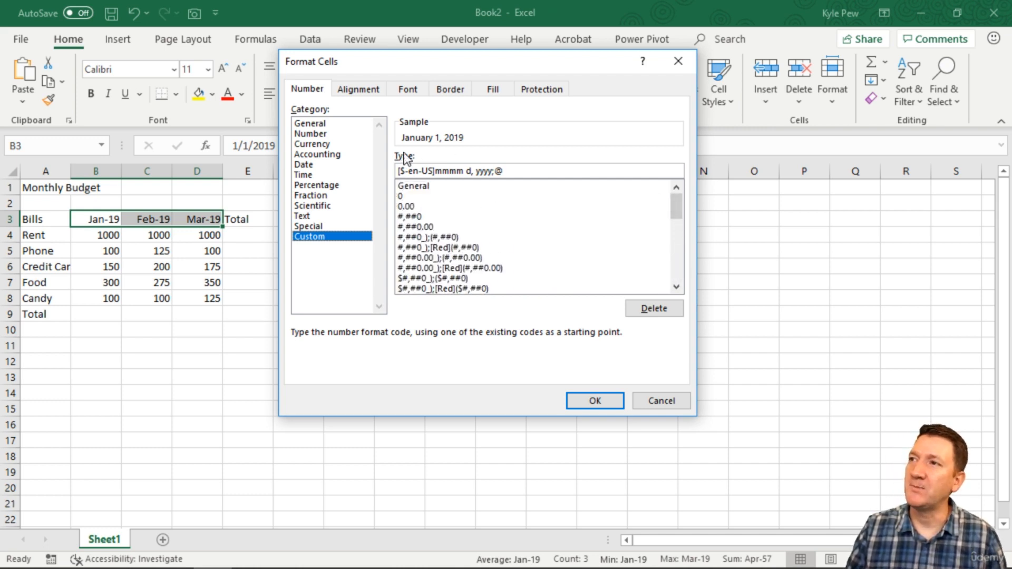
drag(527, 173, 334, 172)
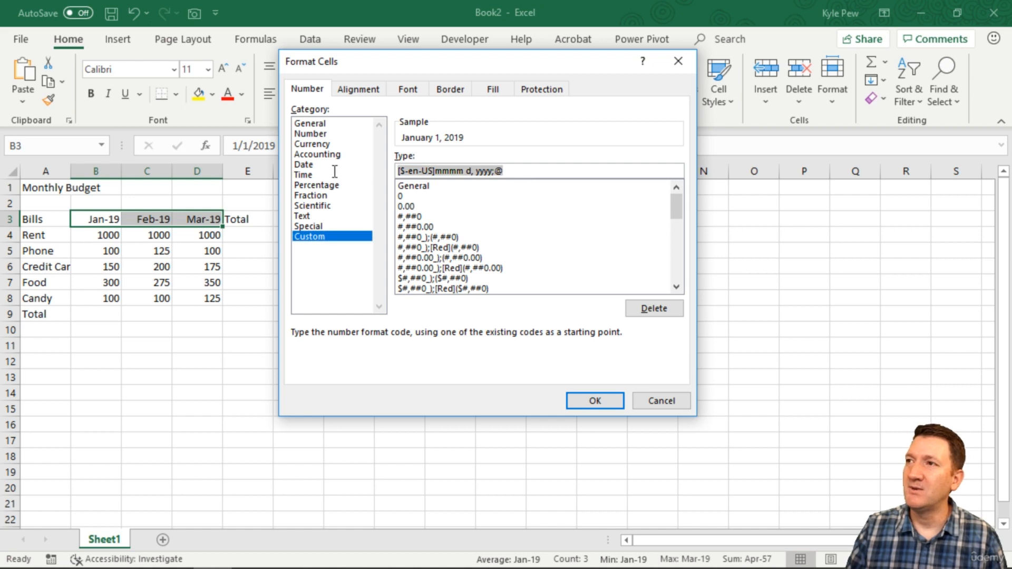
key(Delete)
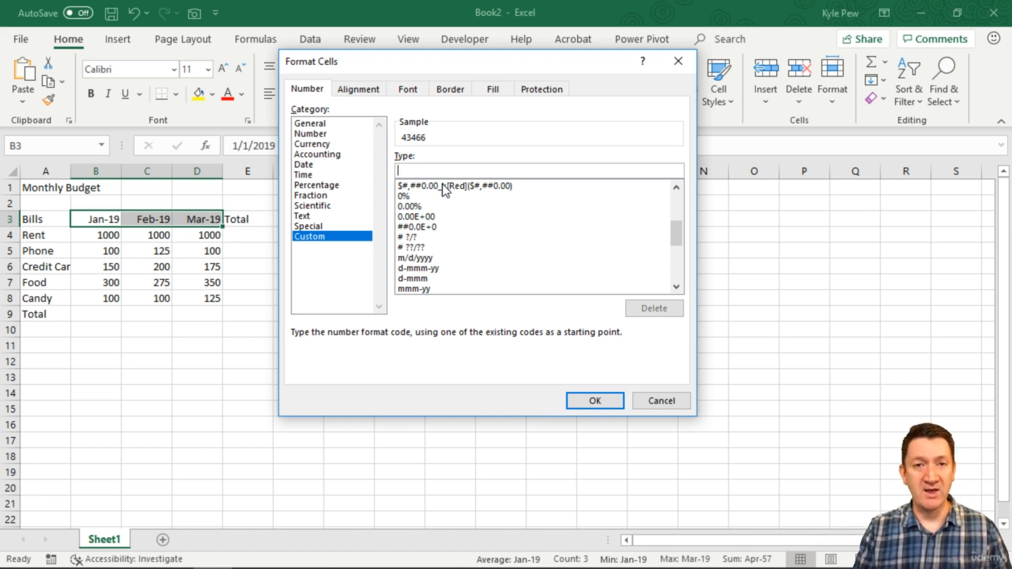
text(mmm)
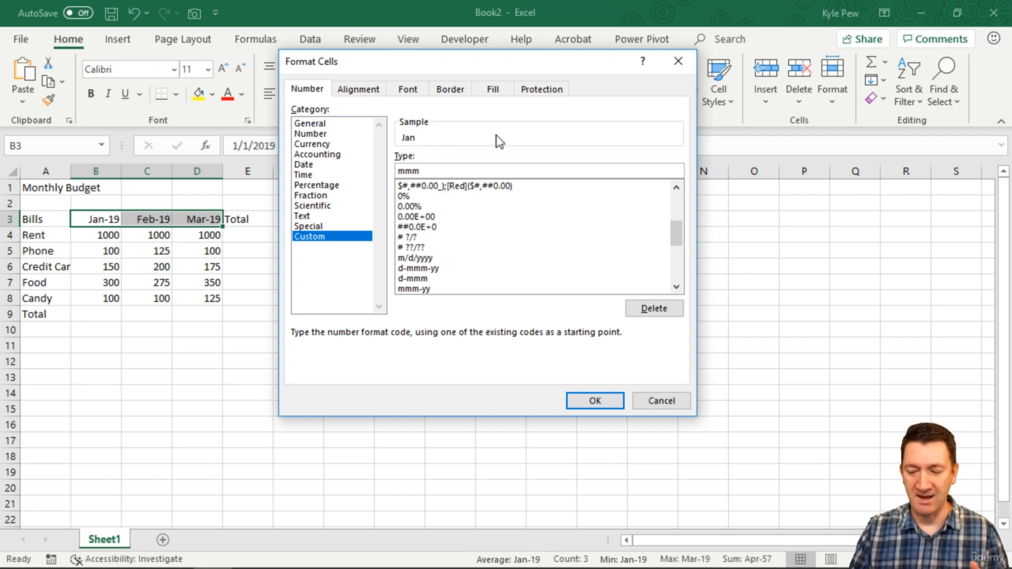
text(-yyyy)
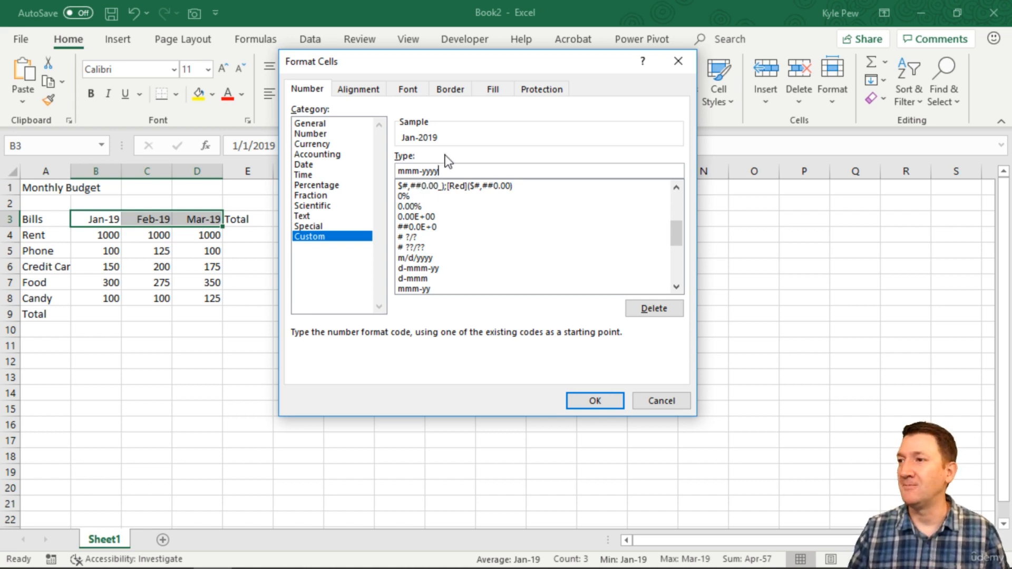
click(590, 401)
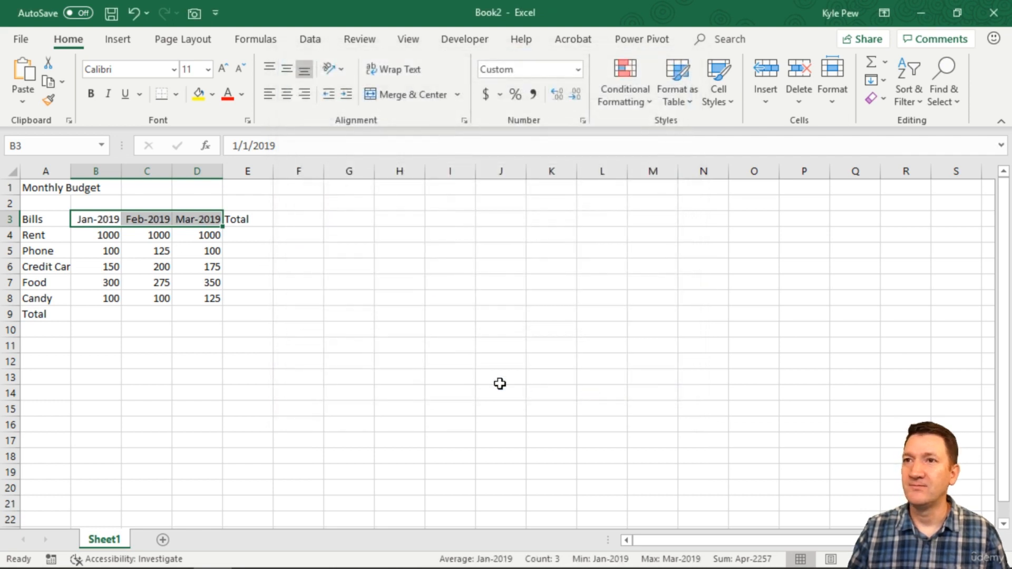